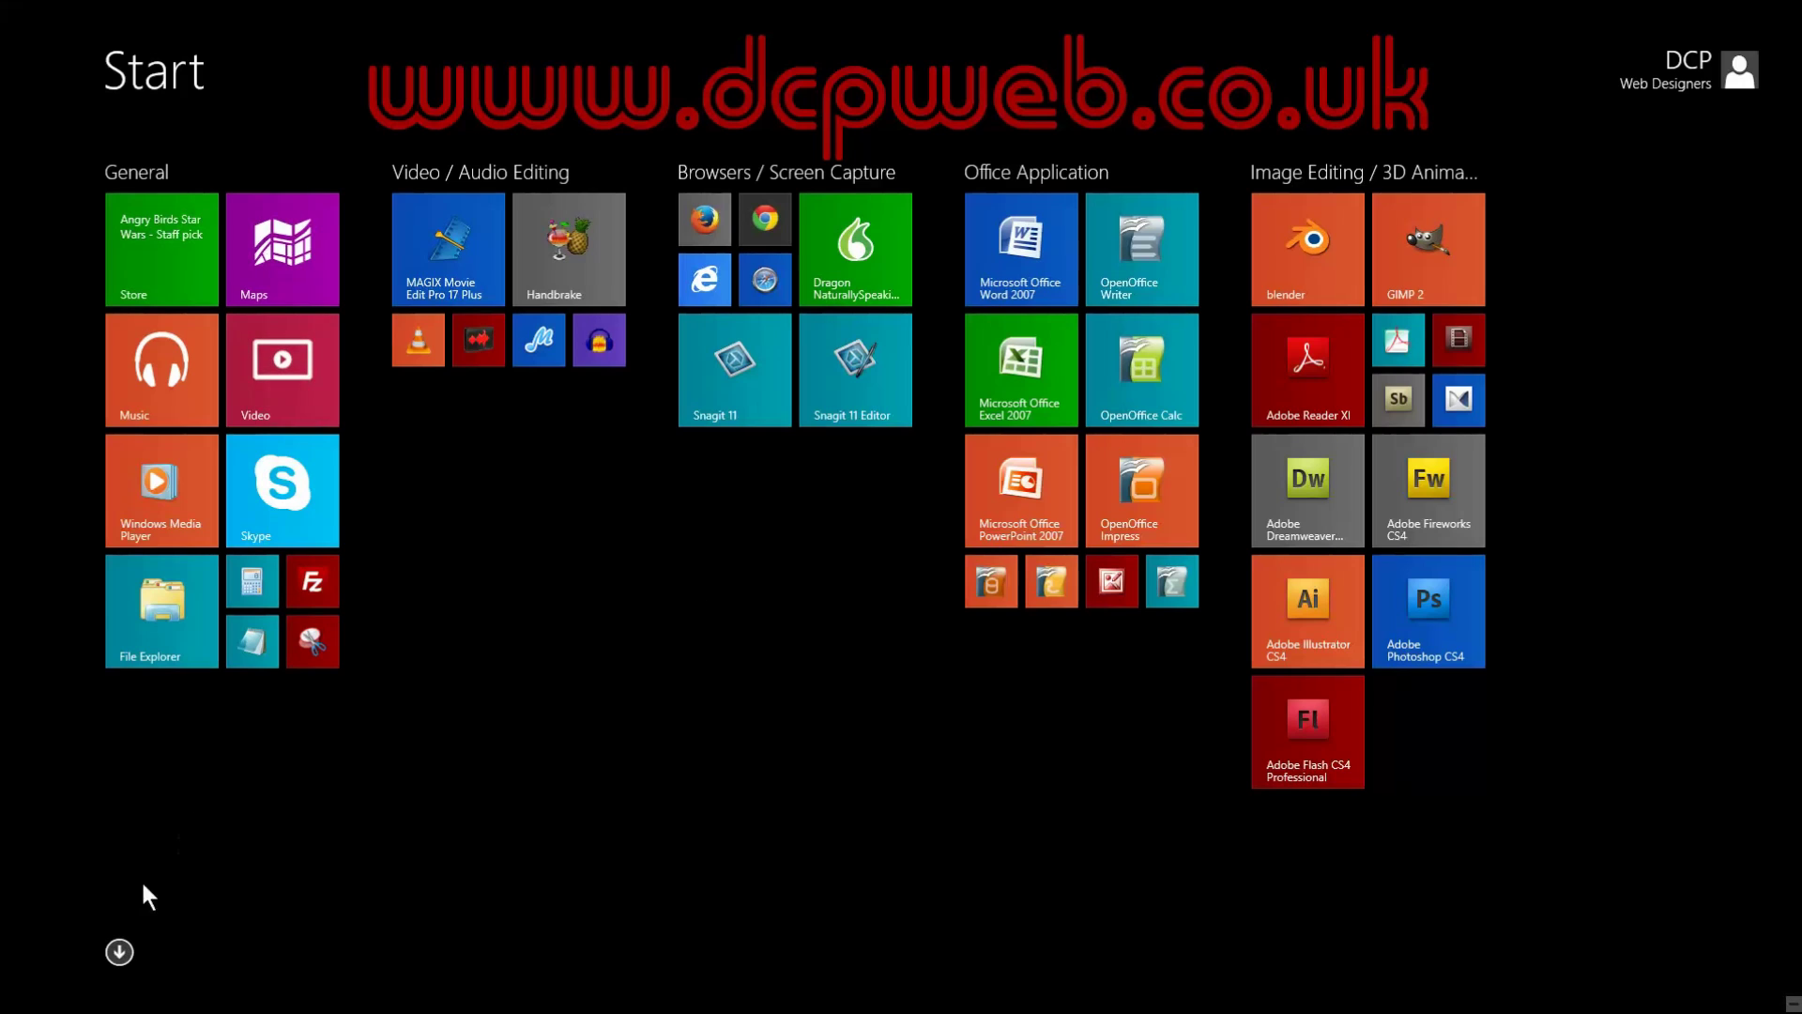
- Pin the Desktop app to Start from the Apps list
left_click(119, 952)
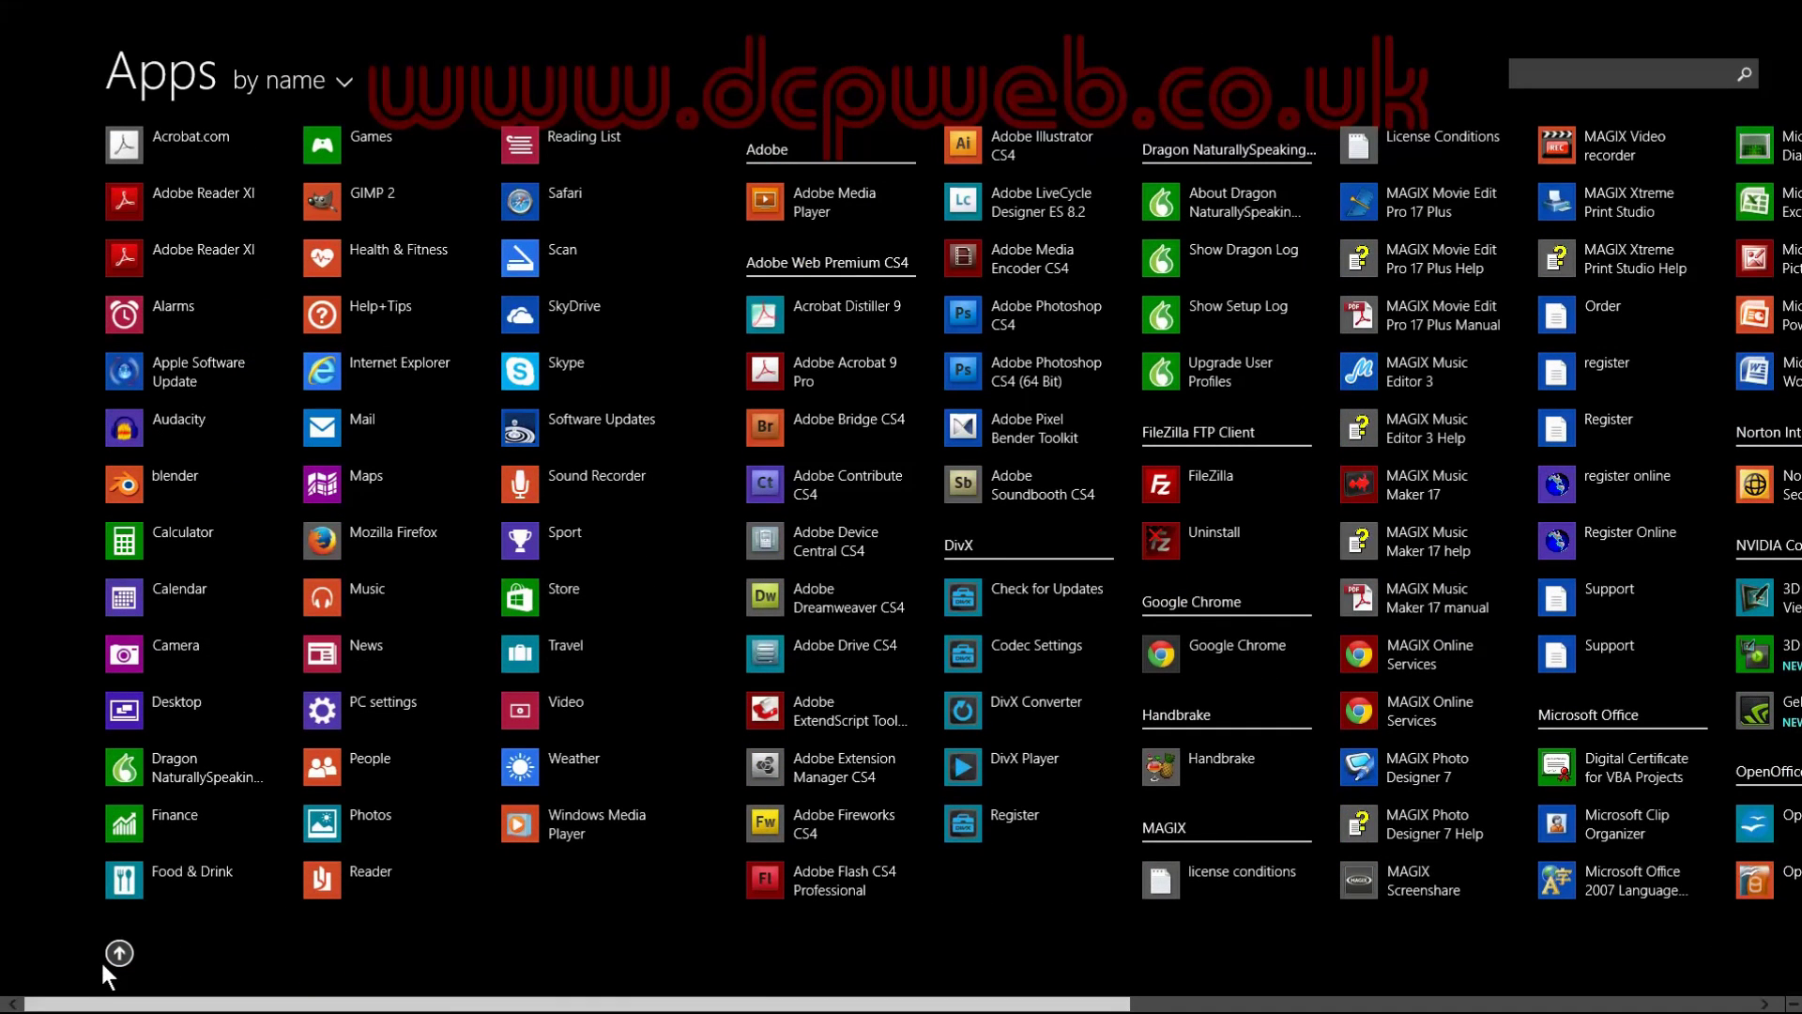
left_click(114, 951)
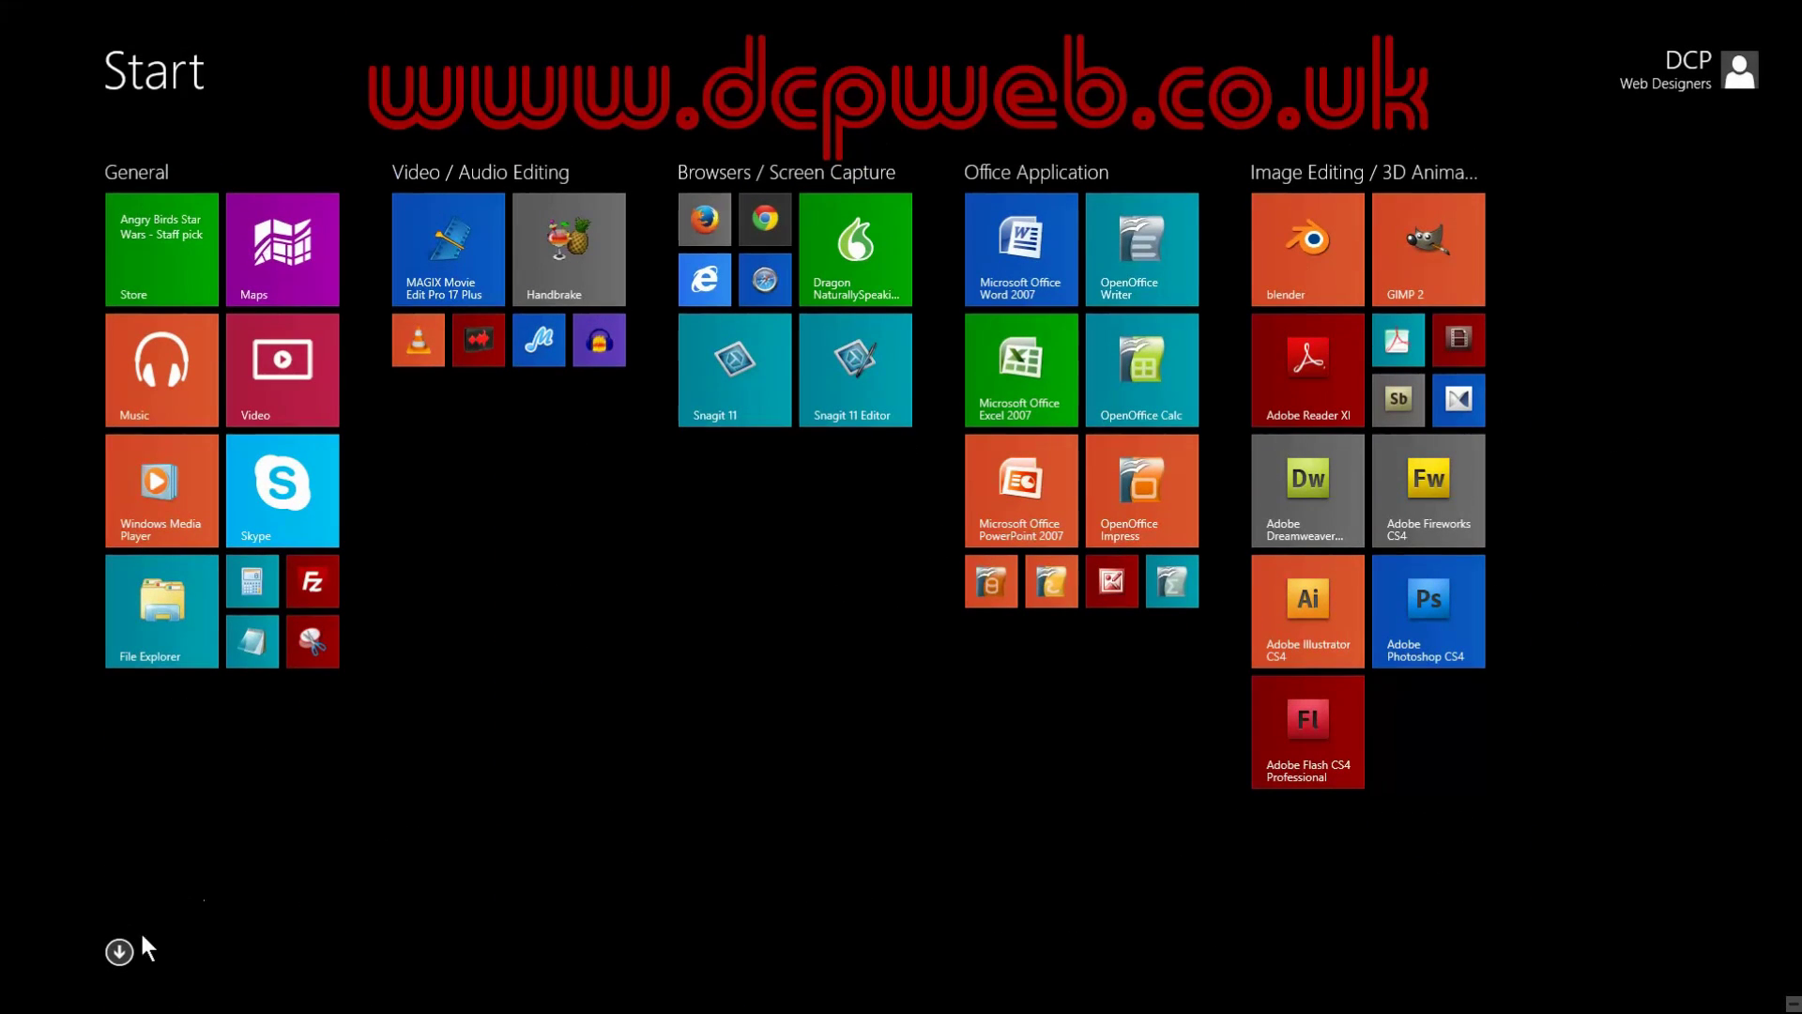
left_click(120, 950)
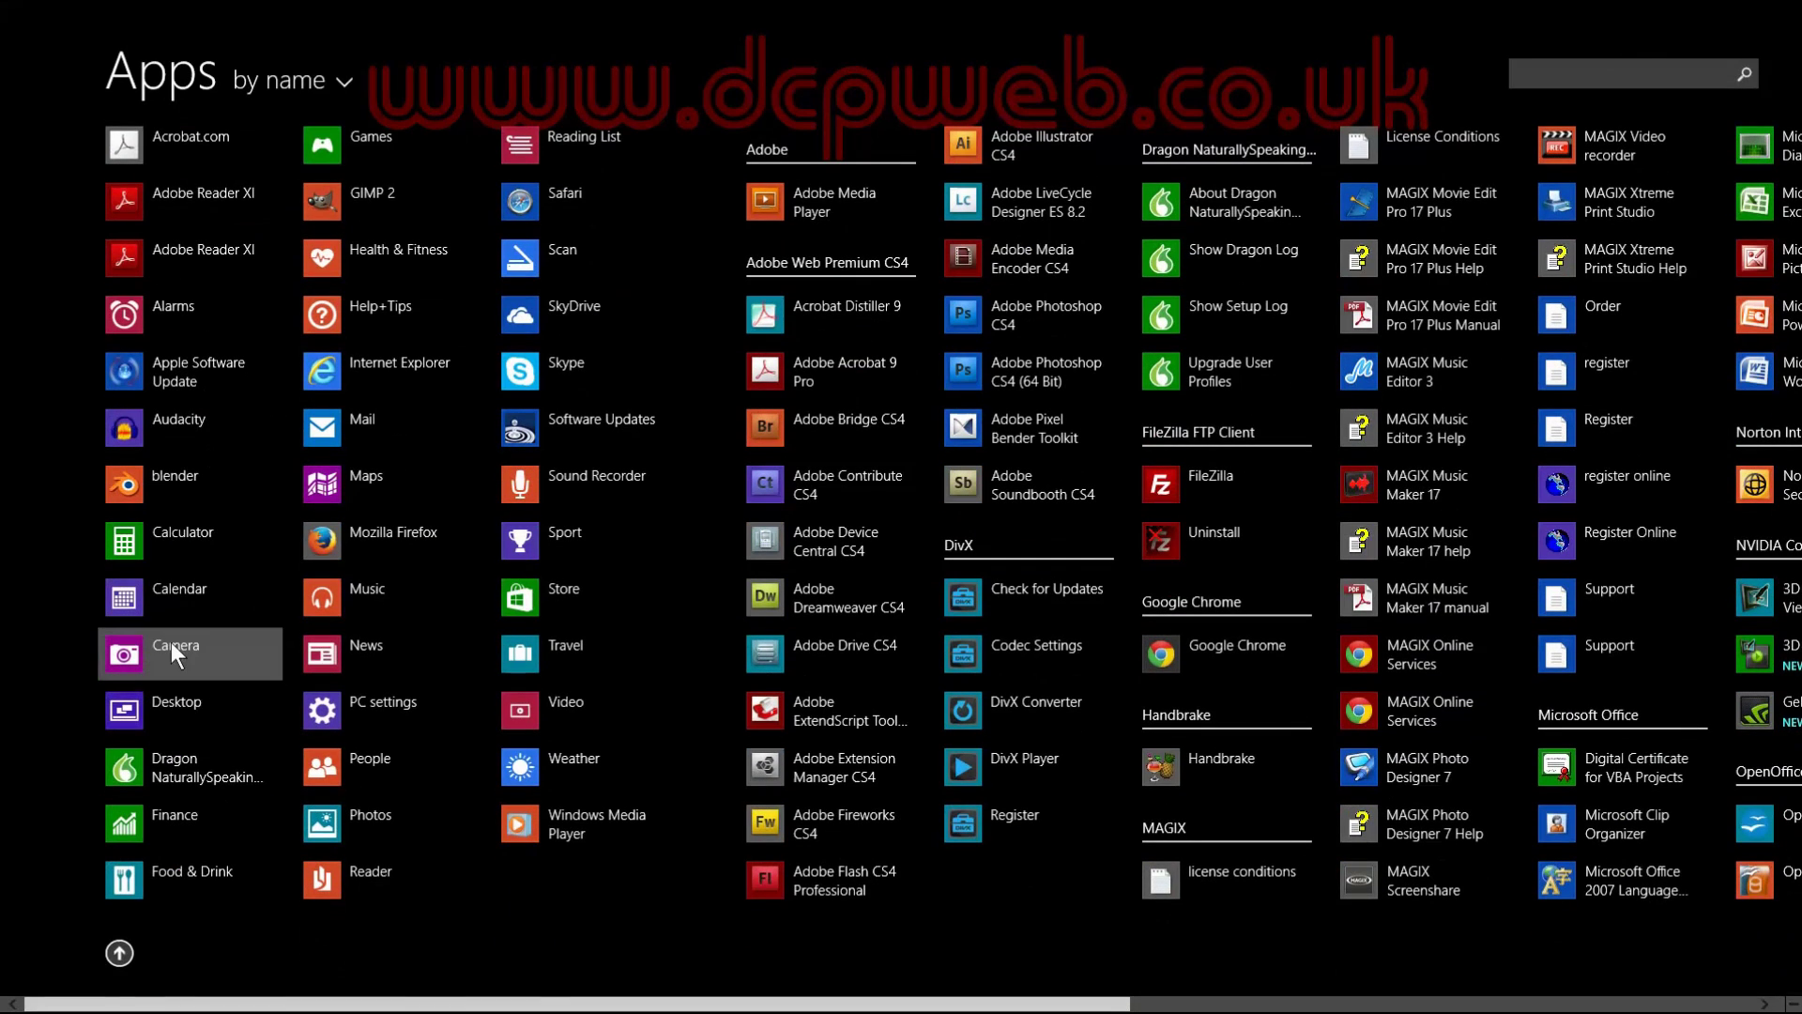
right_click(169, 706)
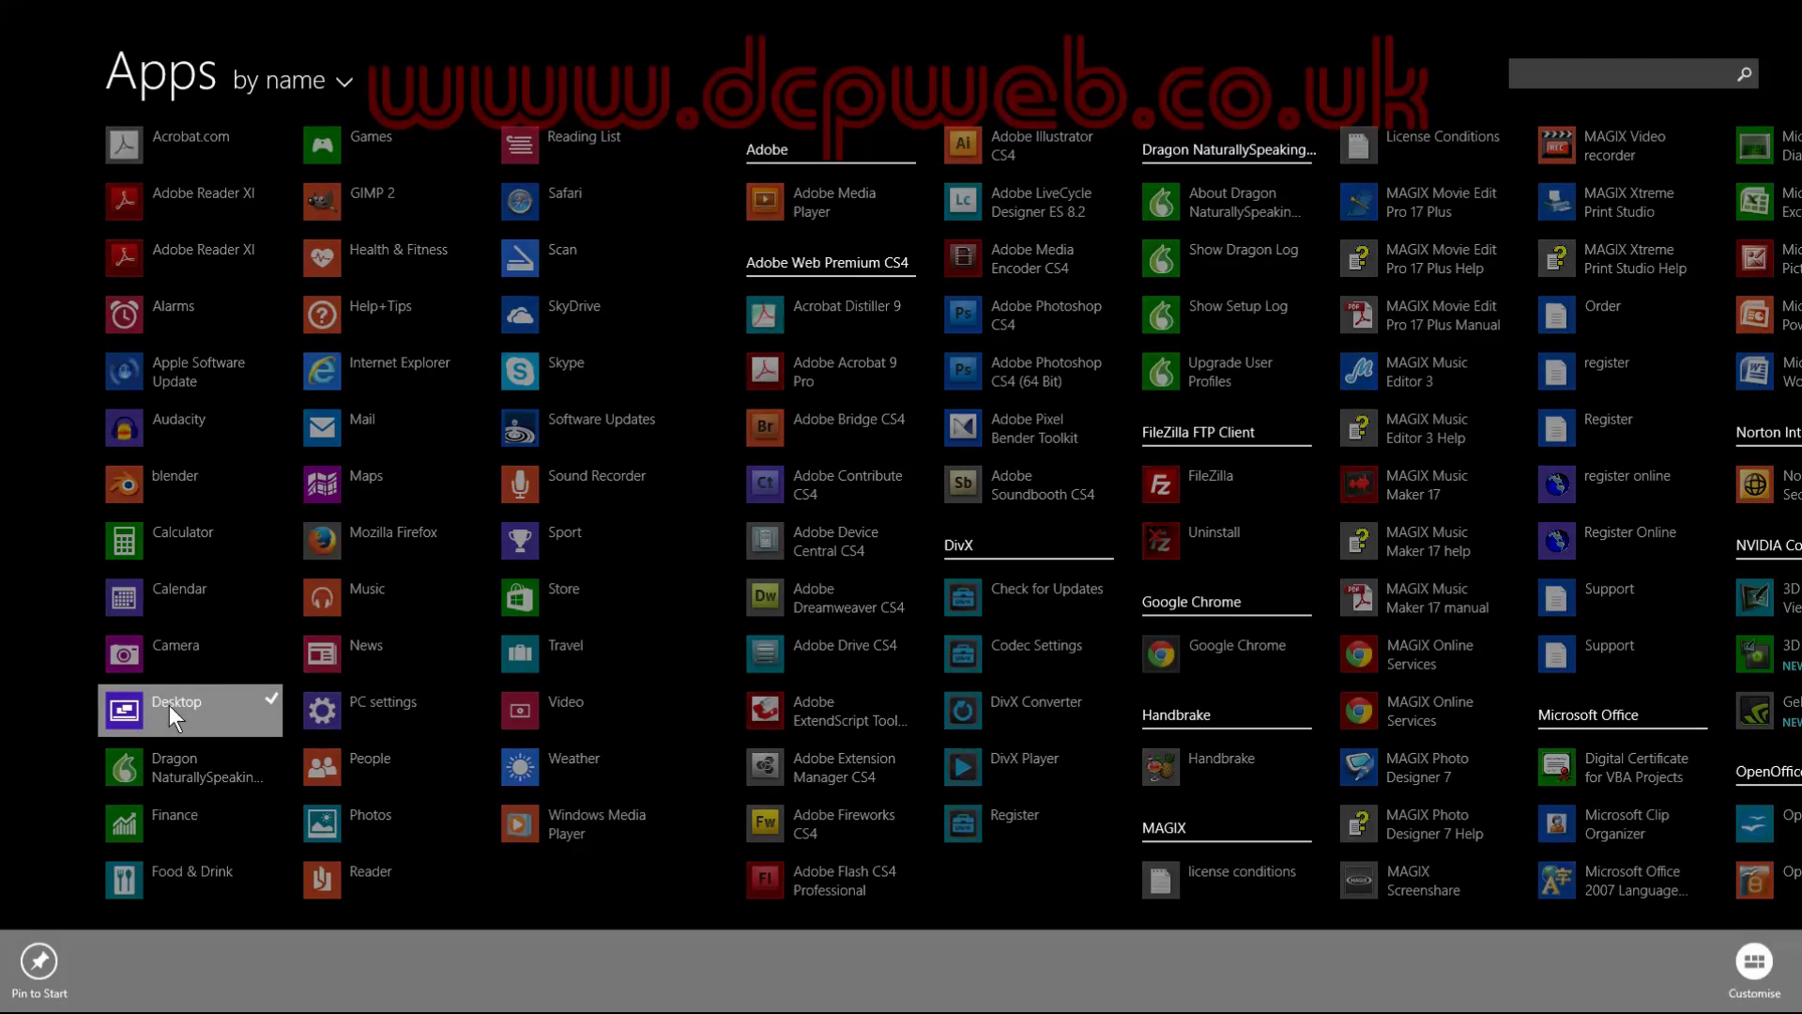
left_click(39, 961)
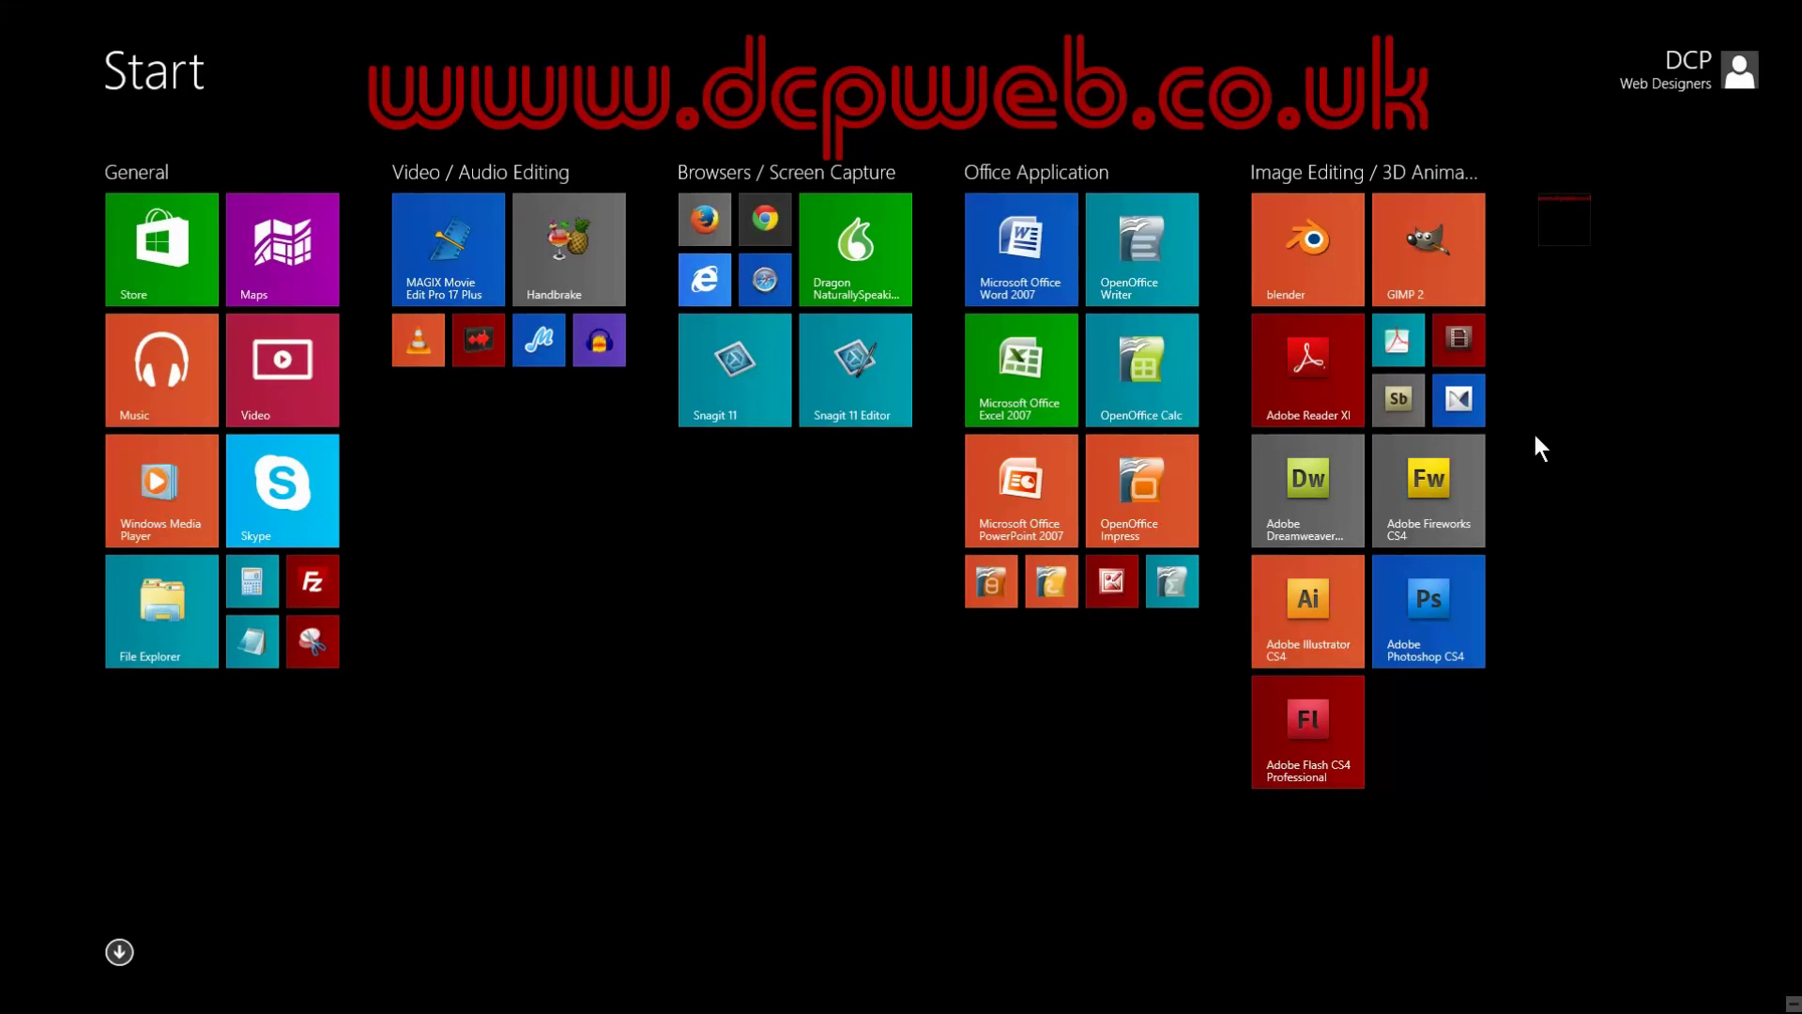
- Move the Desktop tile below File Explorer in the General group, then go to the desktop
left_click_drag(1550, 221, 533, 447)
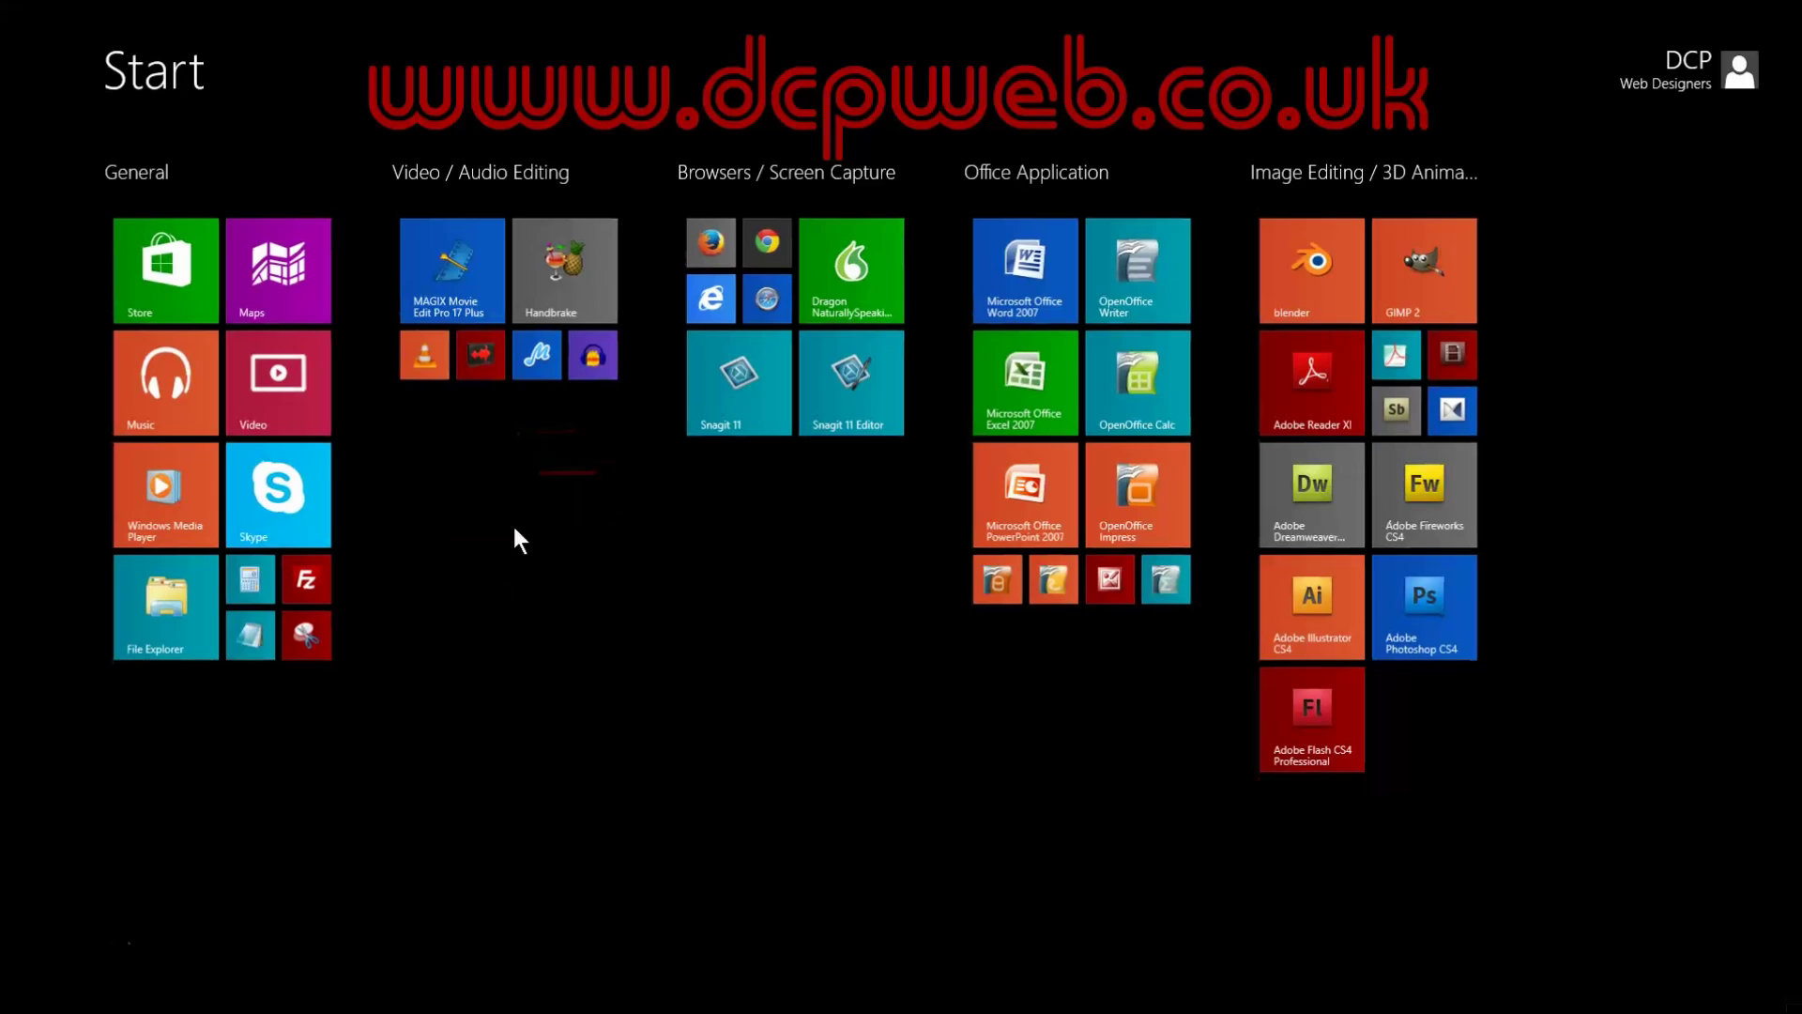
left_click_drag(514, 526, 154, 695)
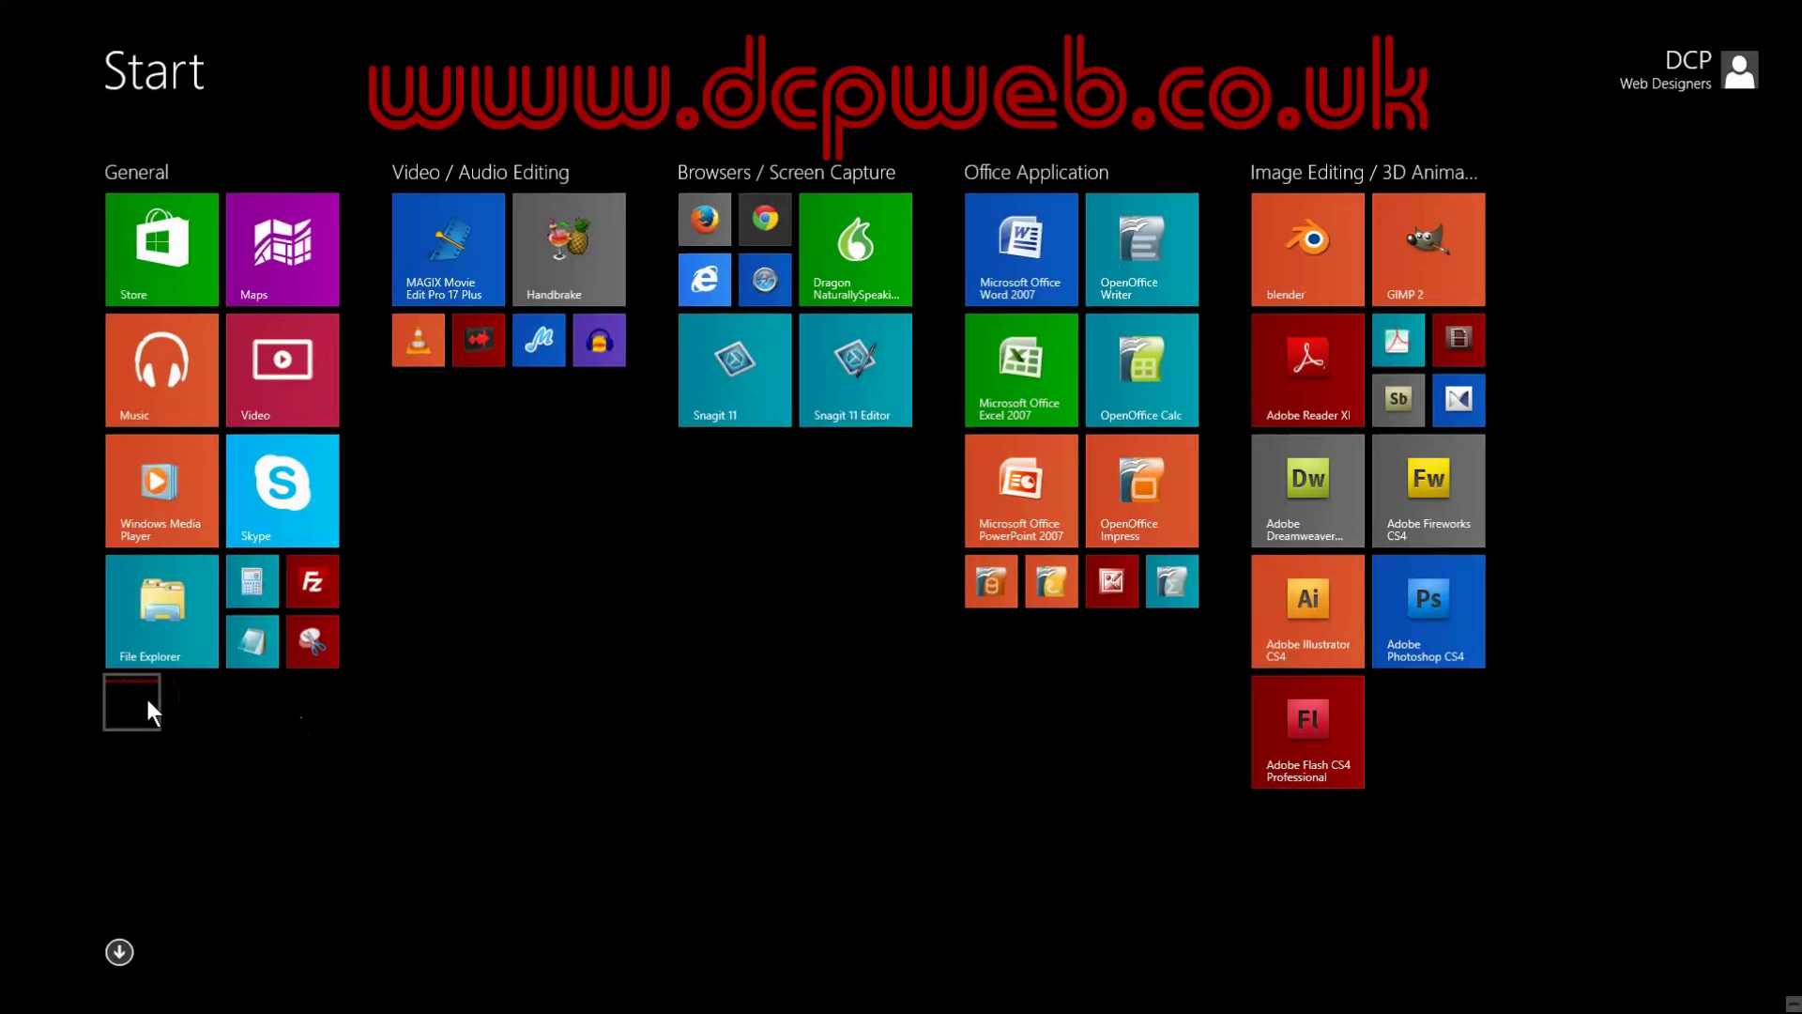
left_click(118, 953)
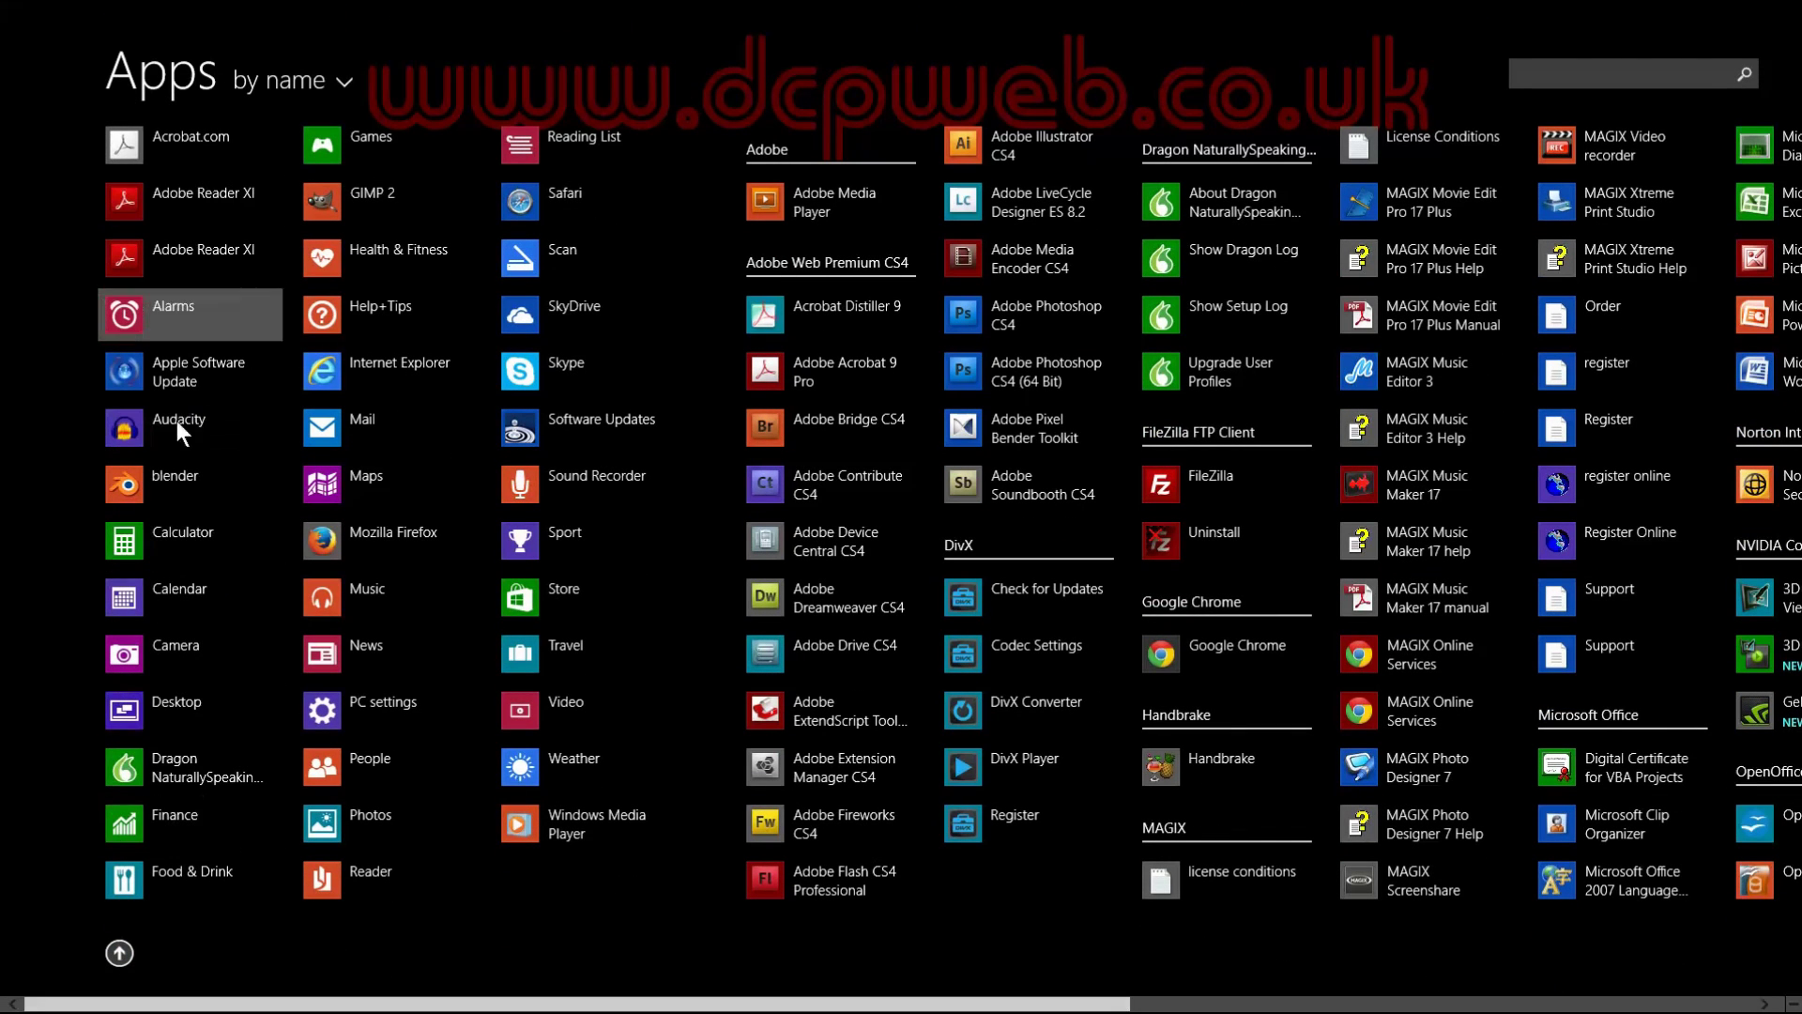
left_click(113, 952)
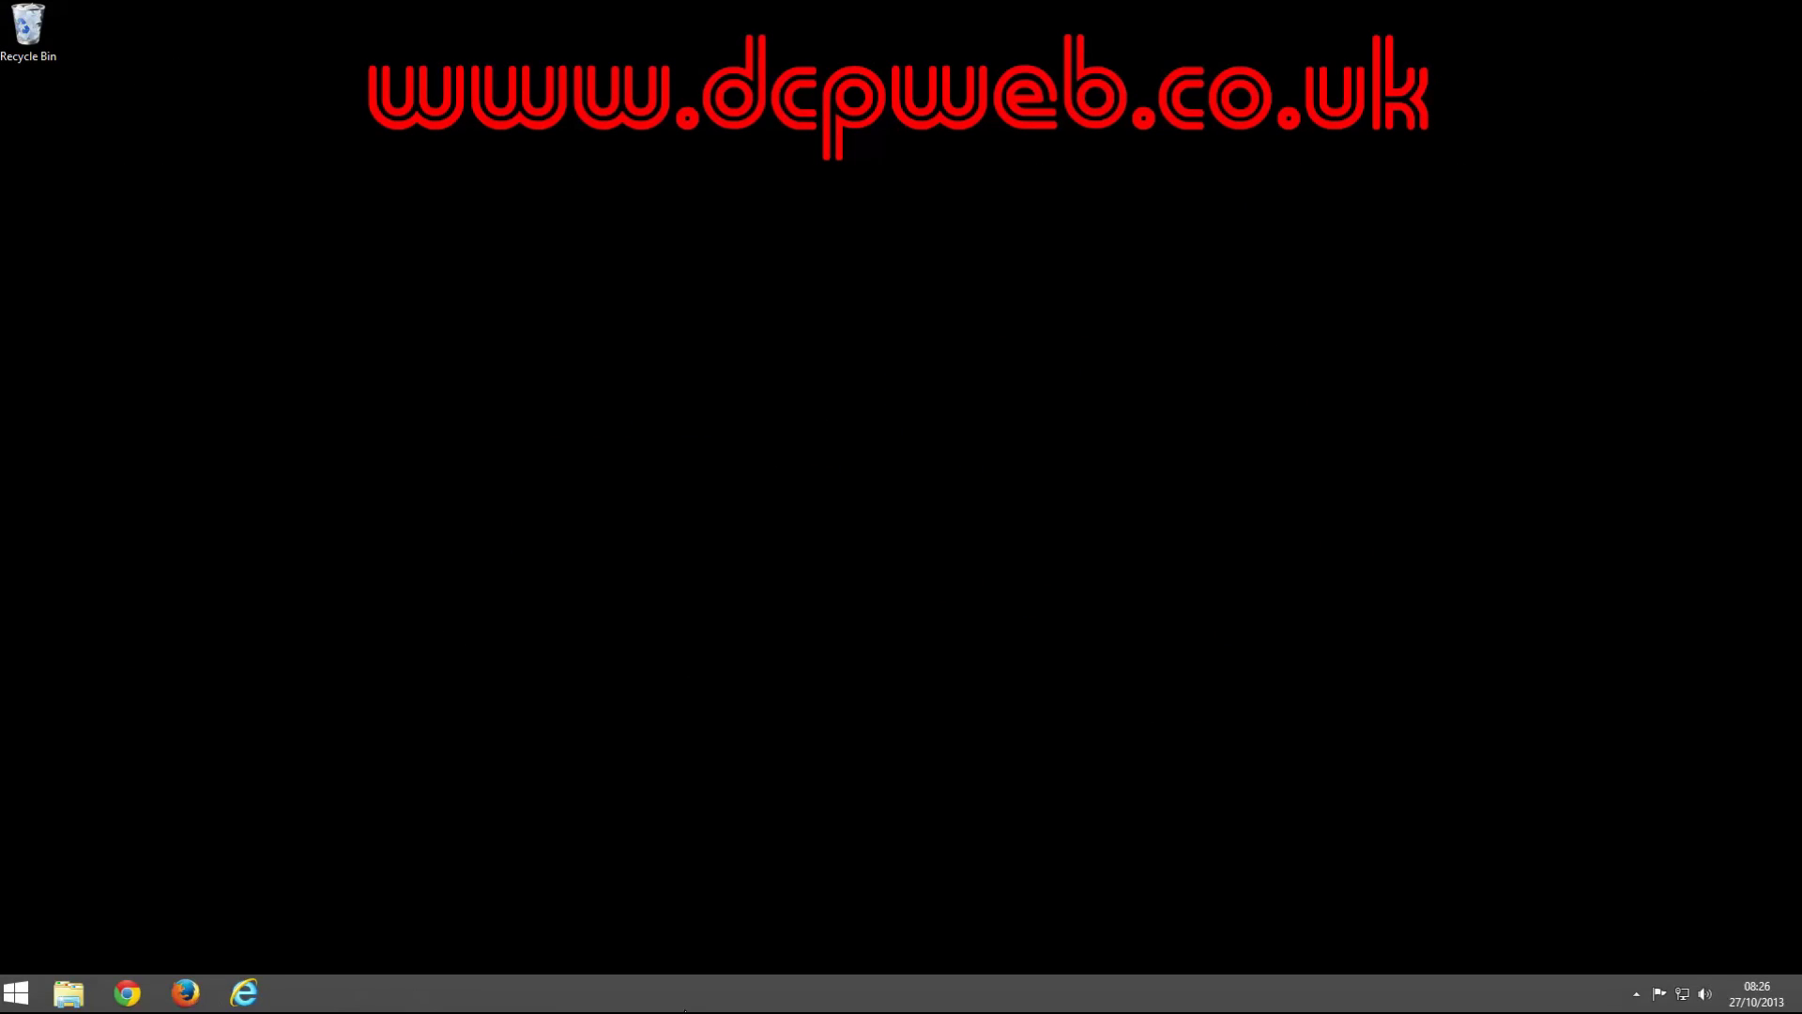
left_click(1636, 993)
- Enable going to the desktop instead of Start on sign-in in Navigation properties, apply it, then open Start to test
right_click(899, 1003)
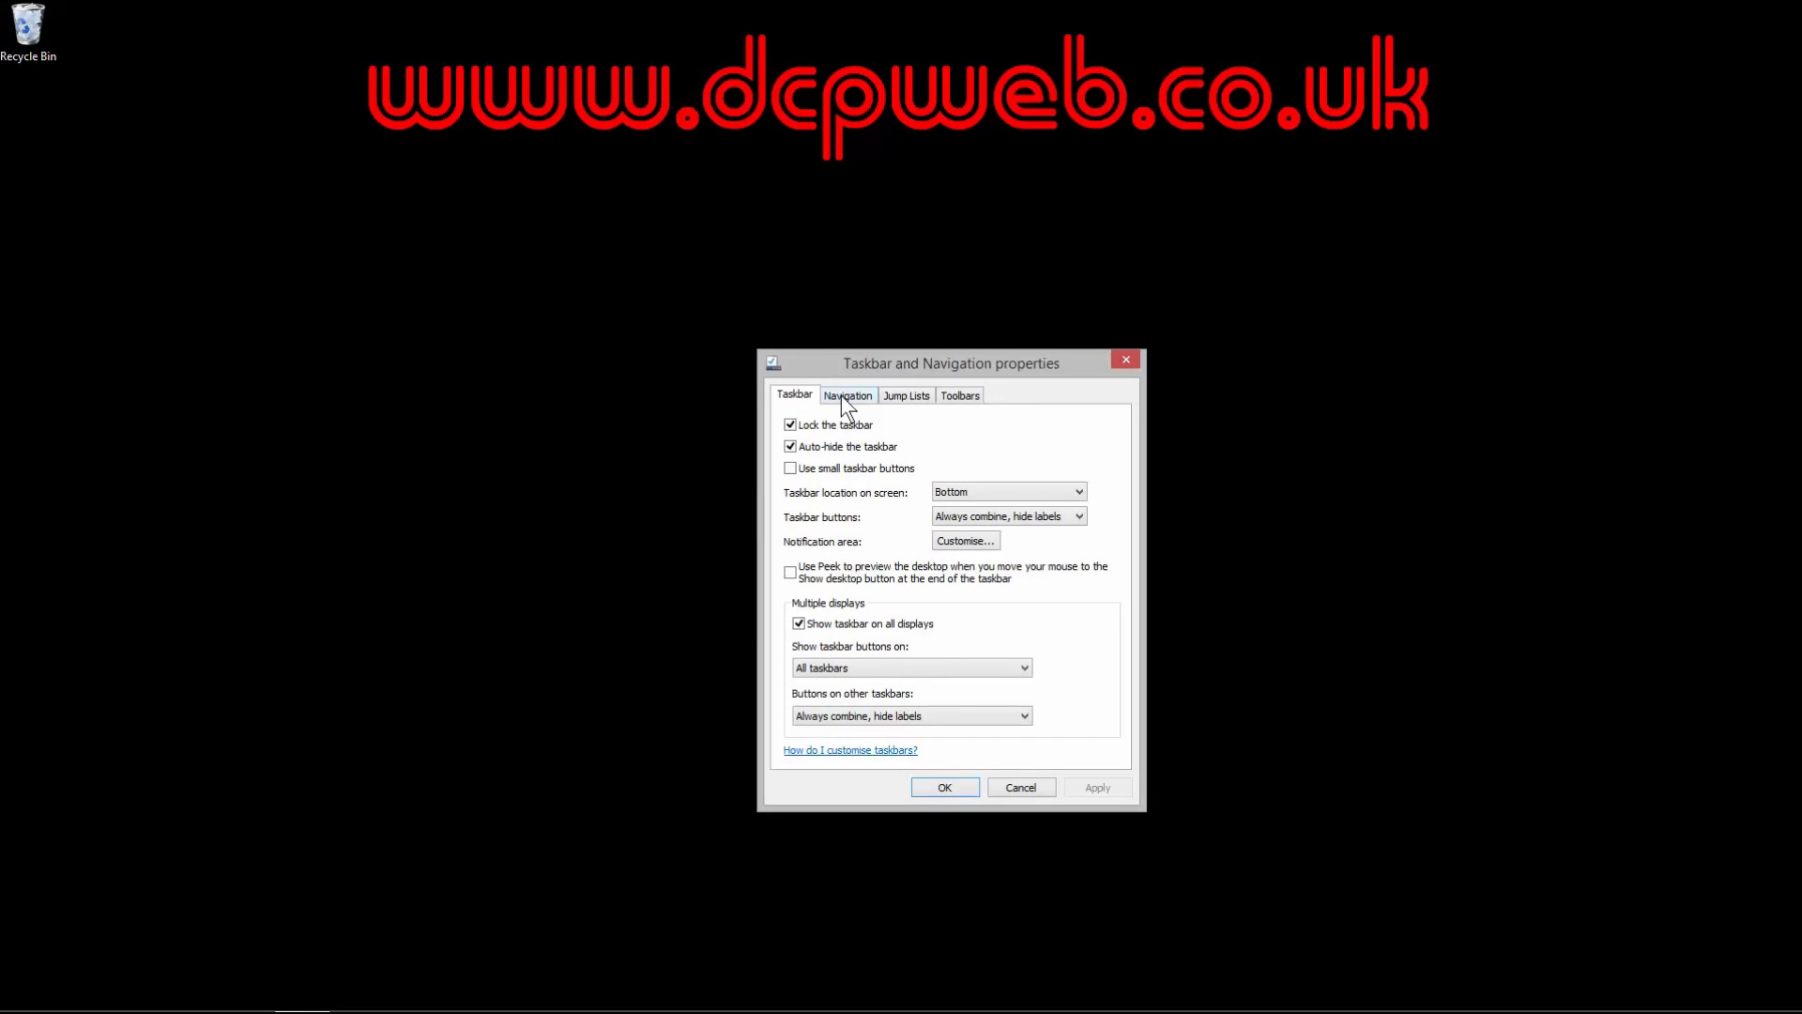
left_click(843, 396)
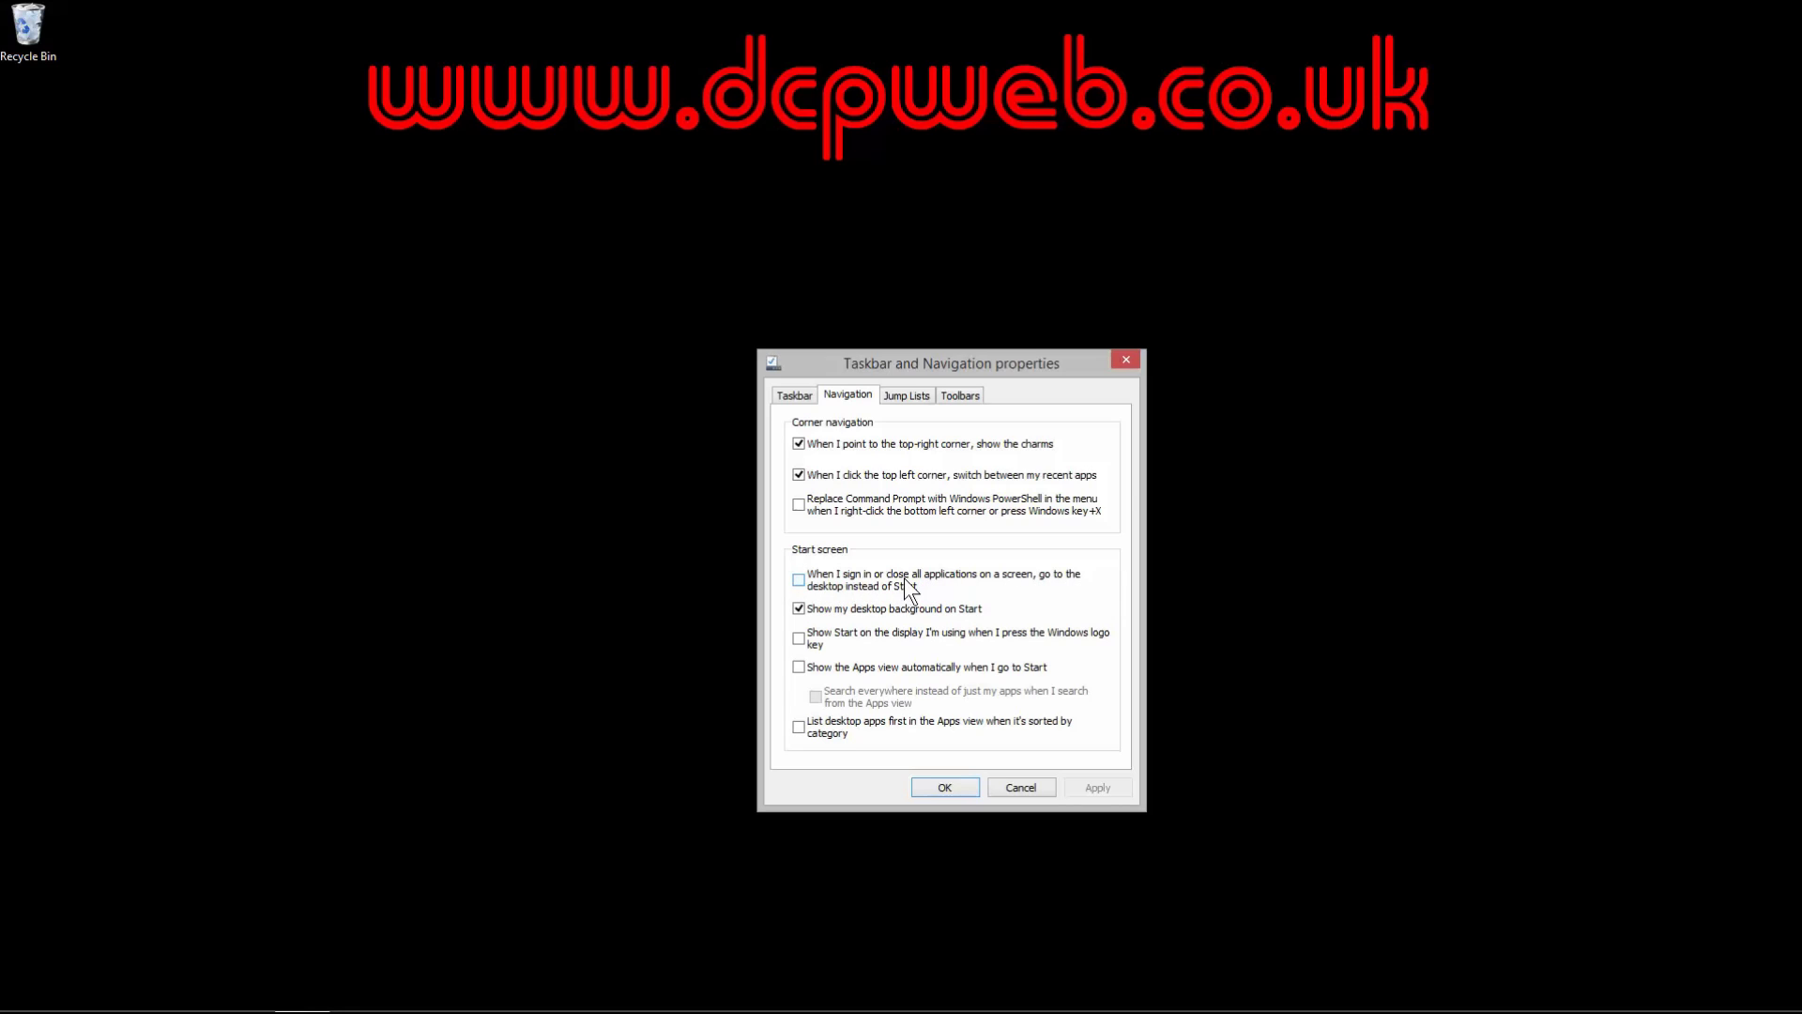
left_click(801, 580)
left_click(1092, 787)
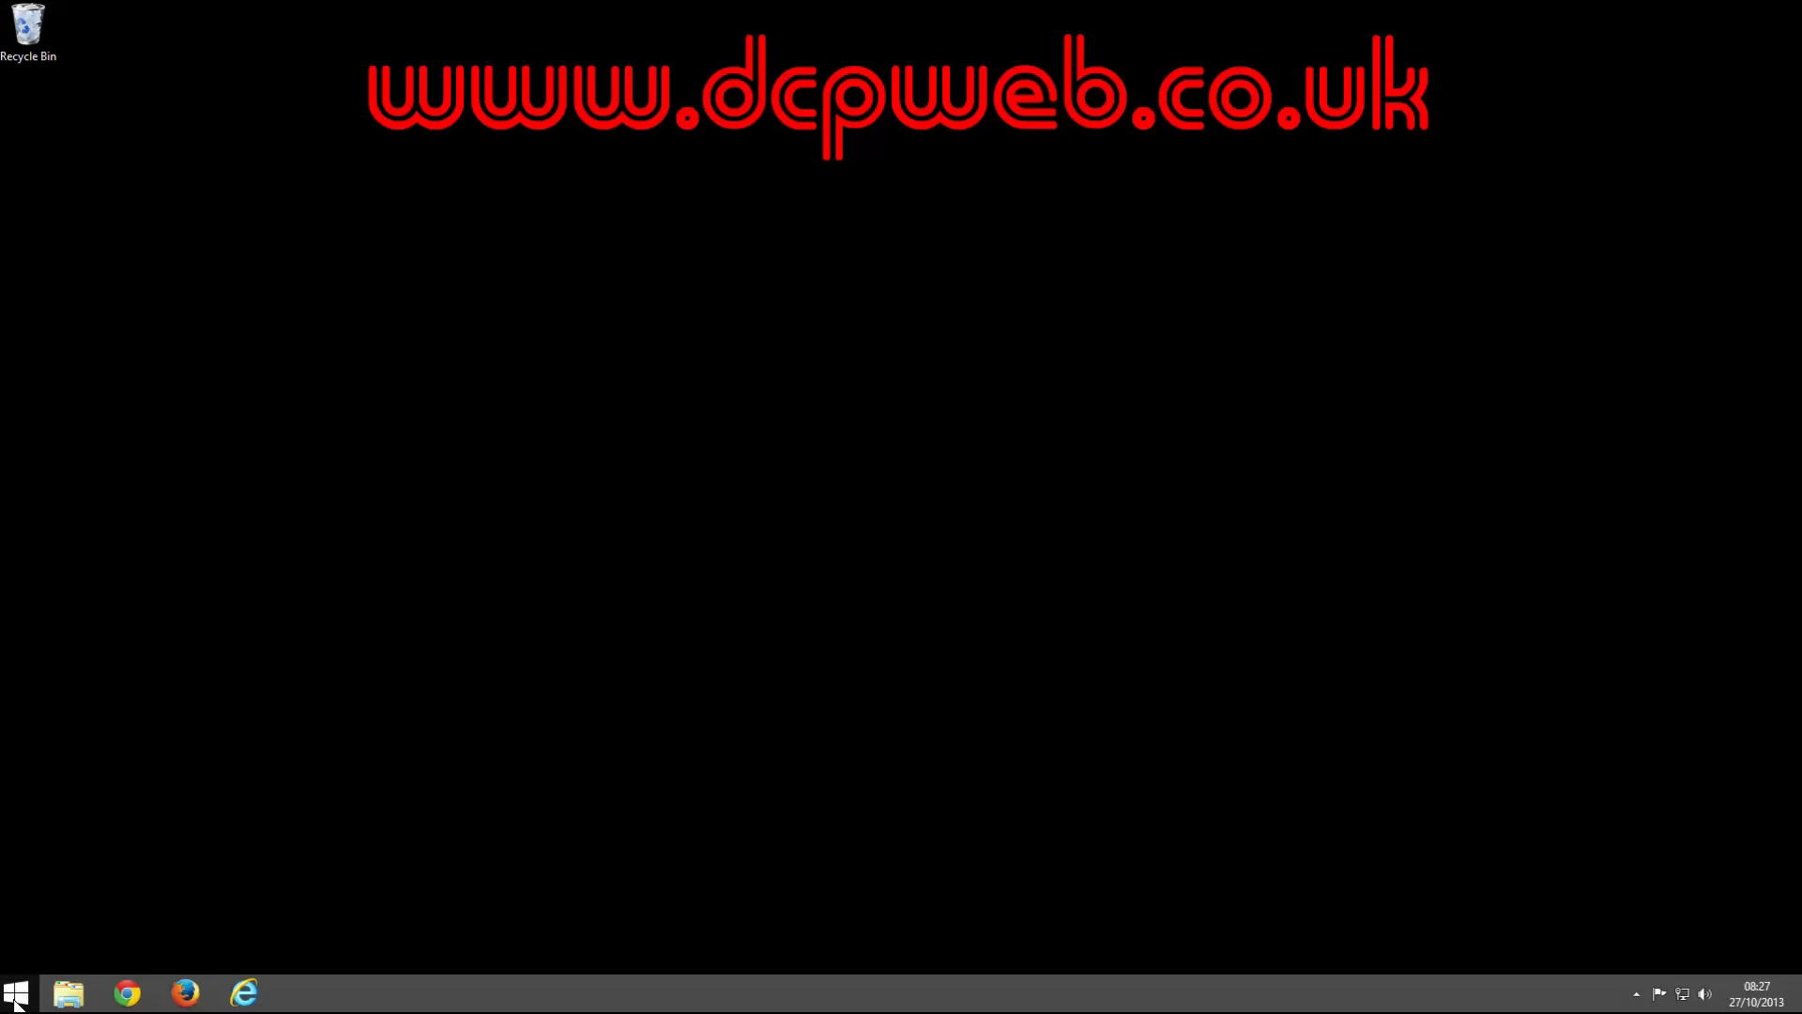
left_click(17, 1000)
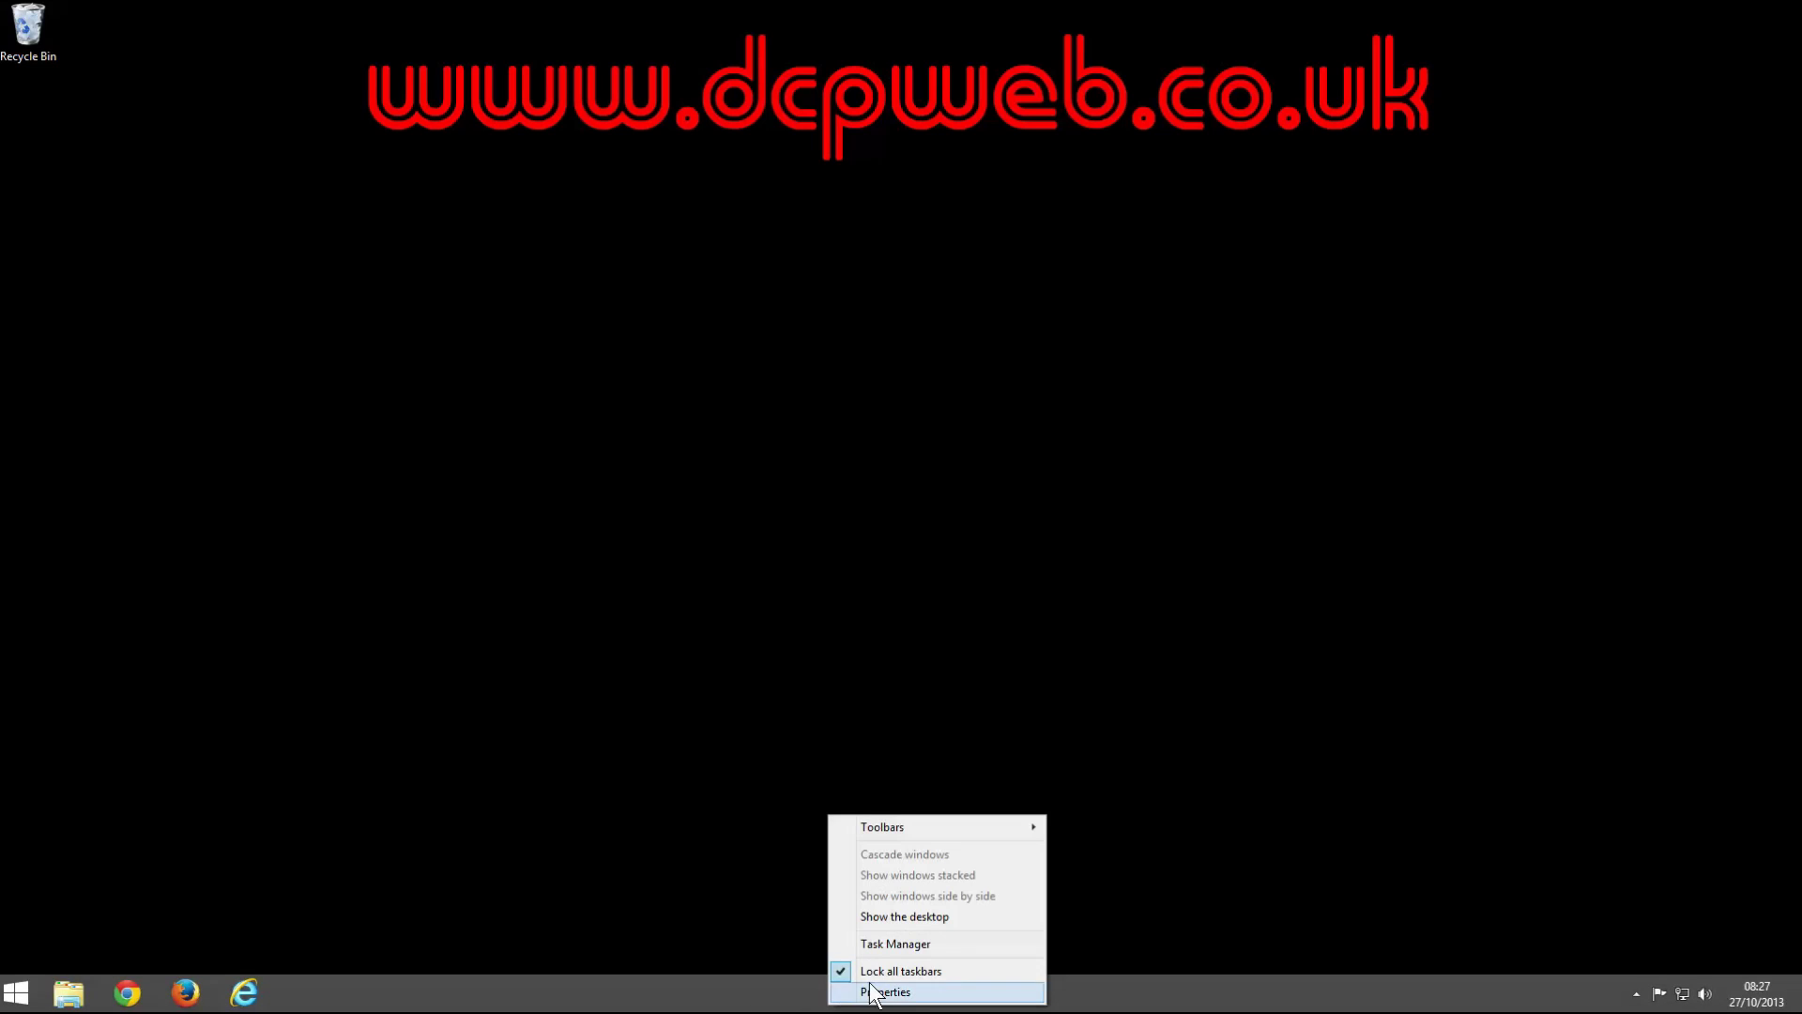
- Tick 'Show the Apps view automatically when I go to Start' in Navigation properties, apply and close
left_click(881, 992)
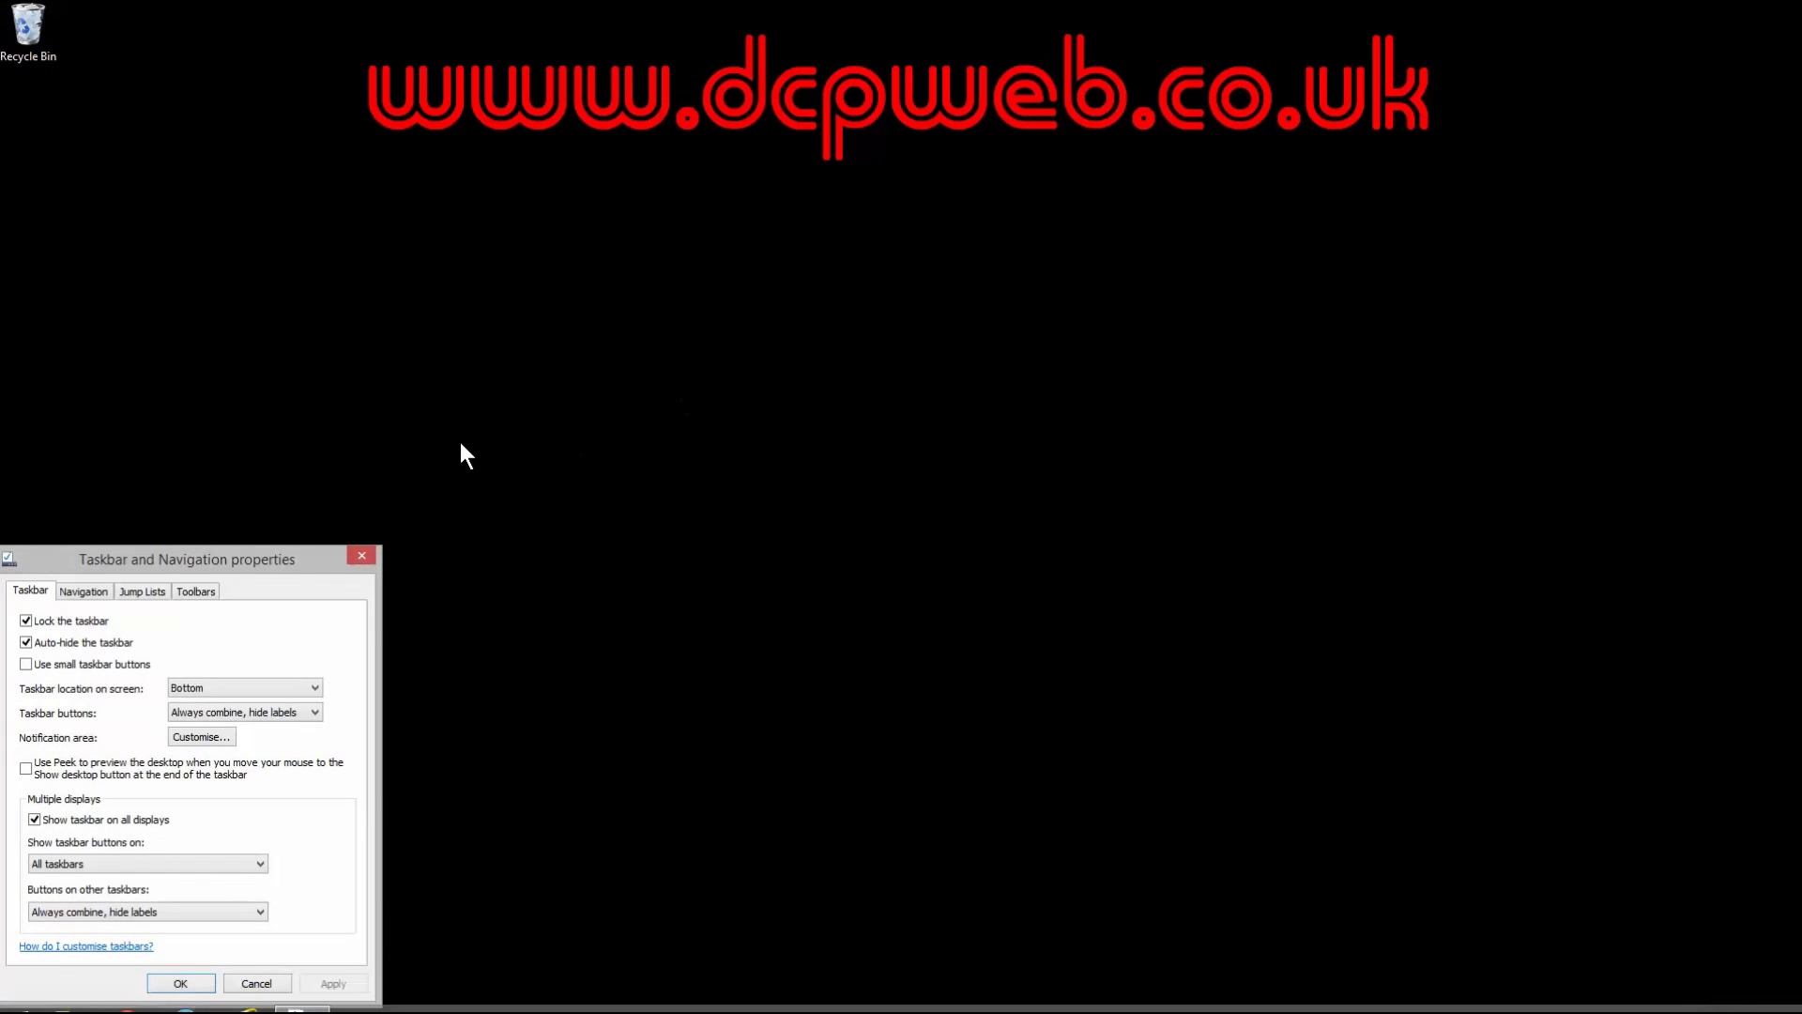
left_click_drag(310, 546, 994, 326)
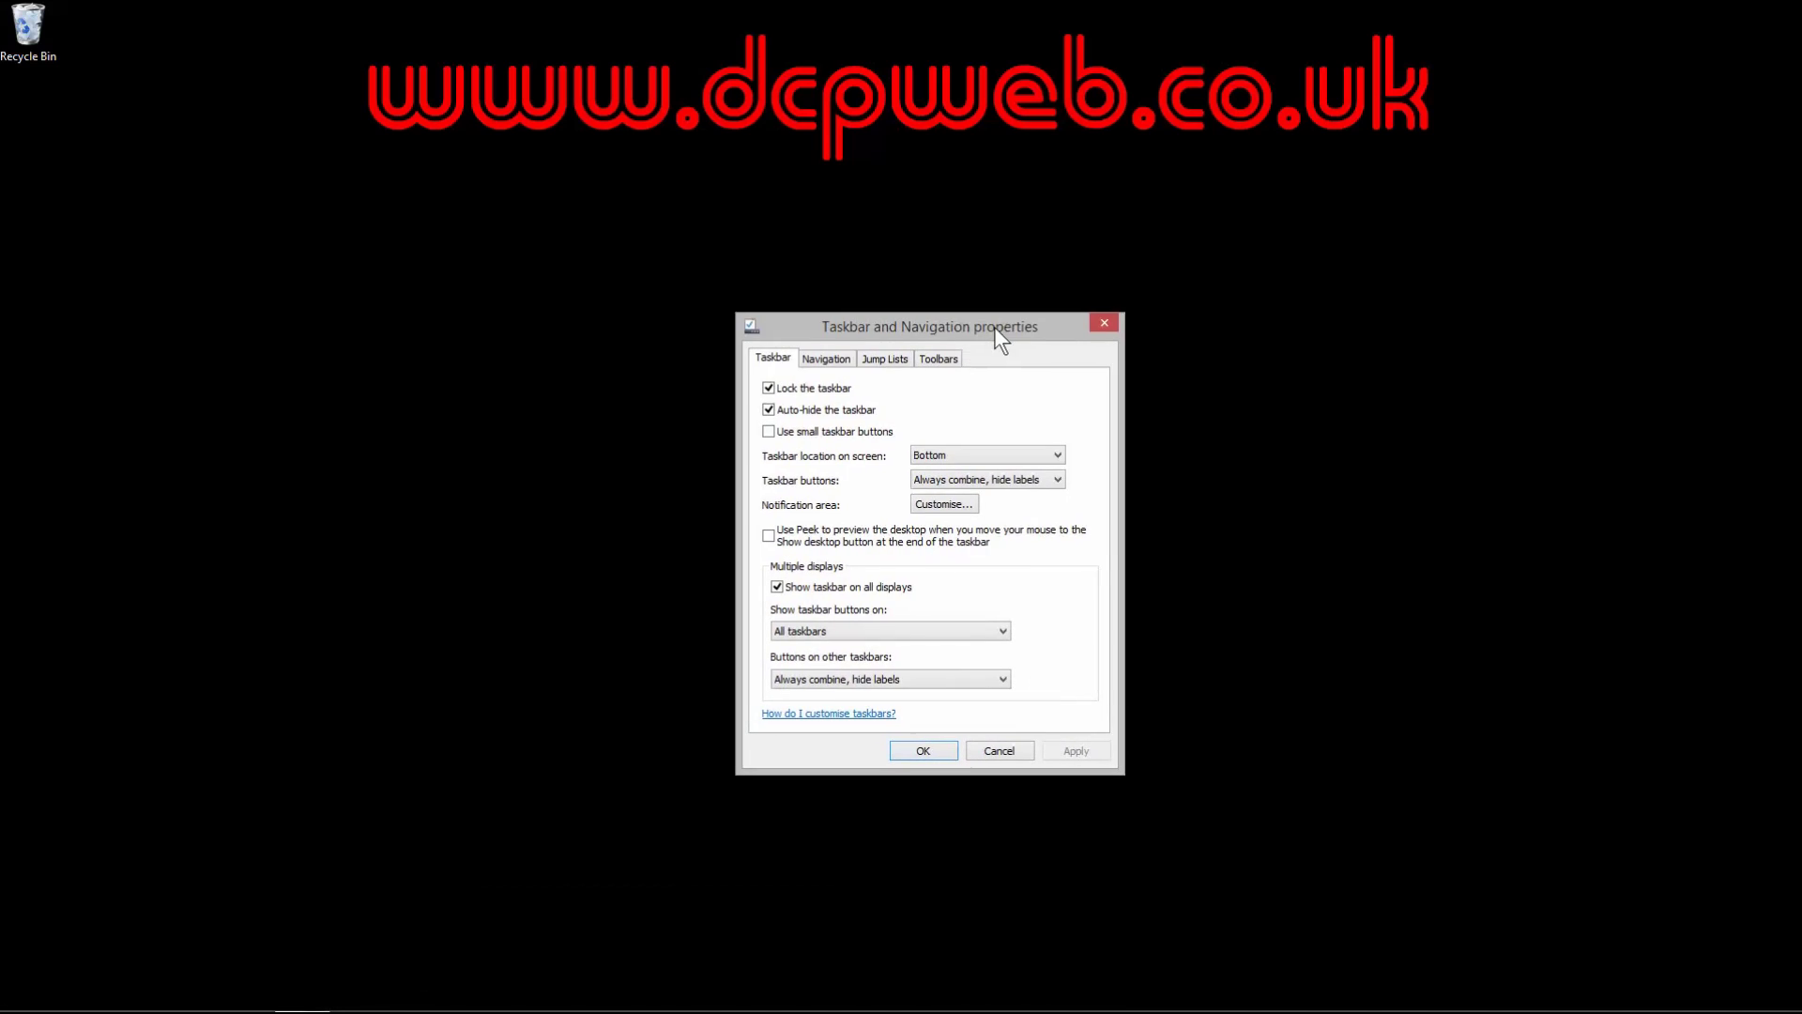
left_click(836, 359)
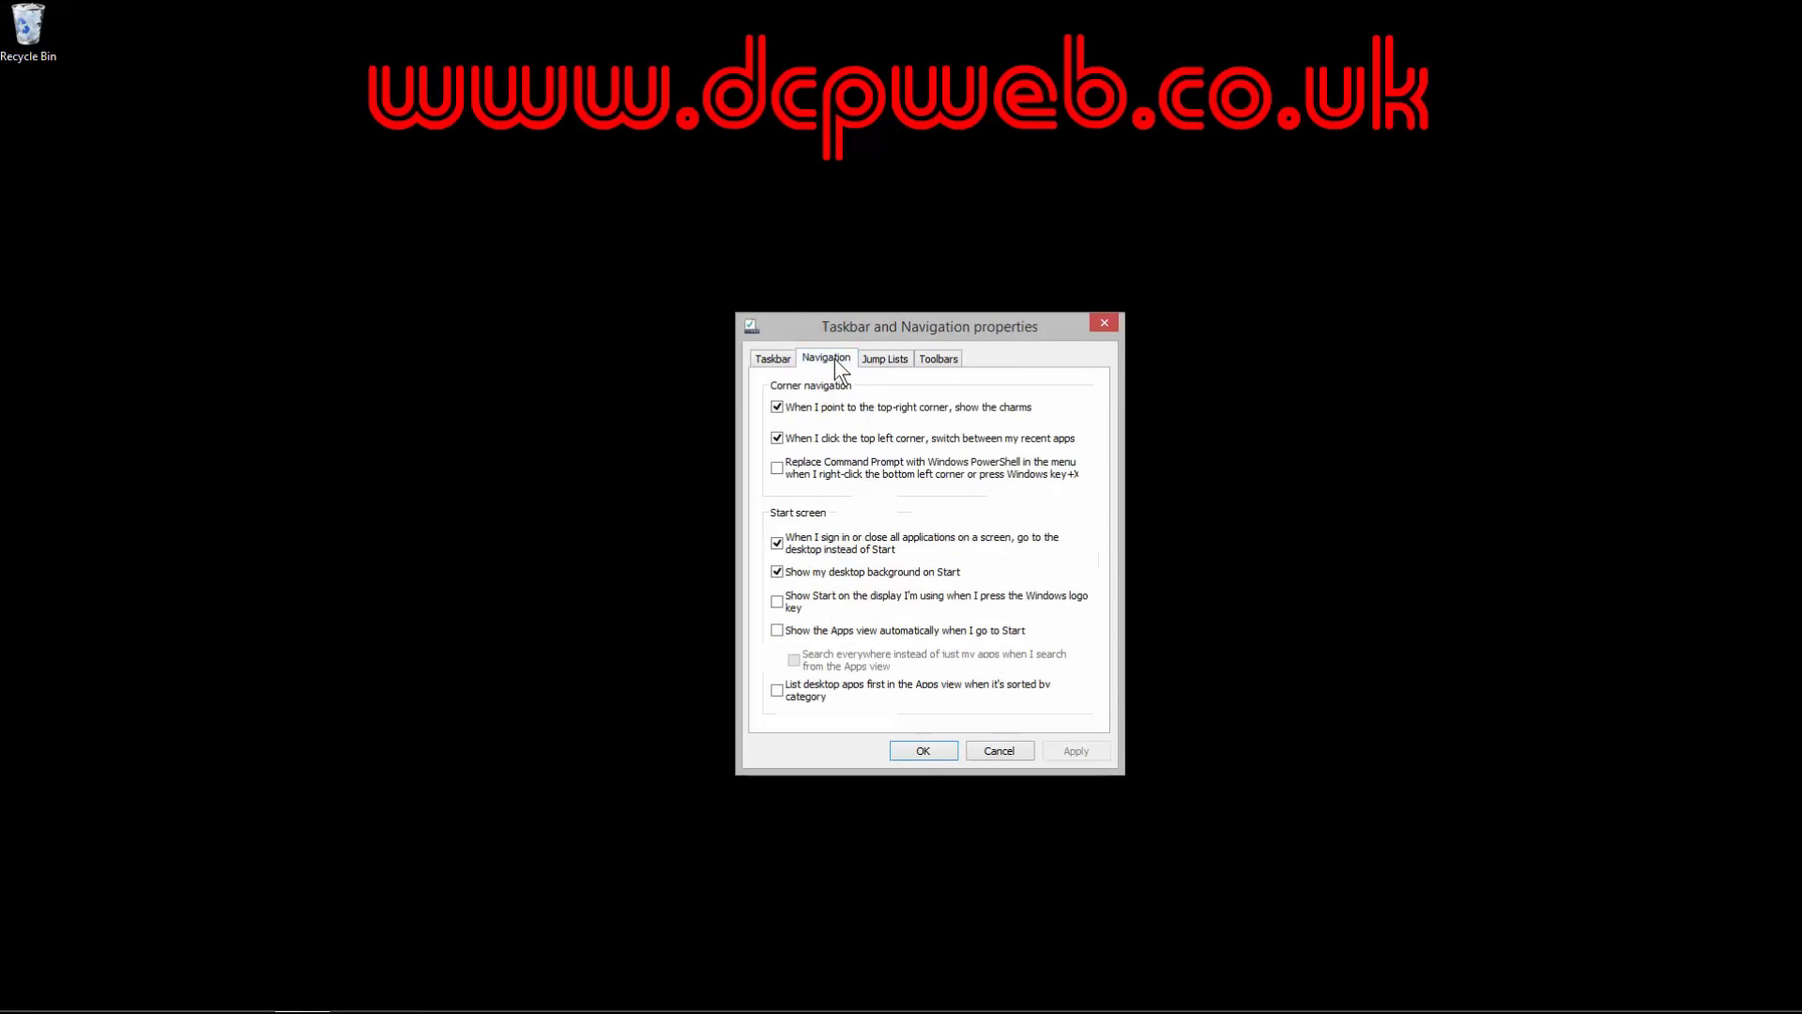
left_click(776, 631)
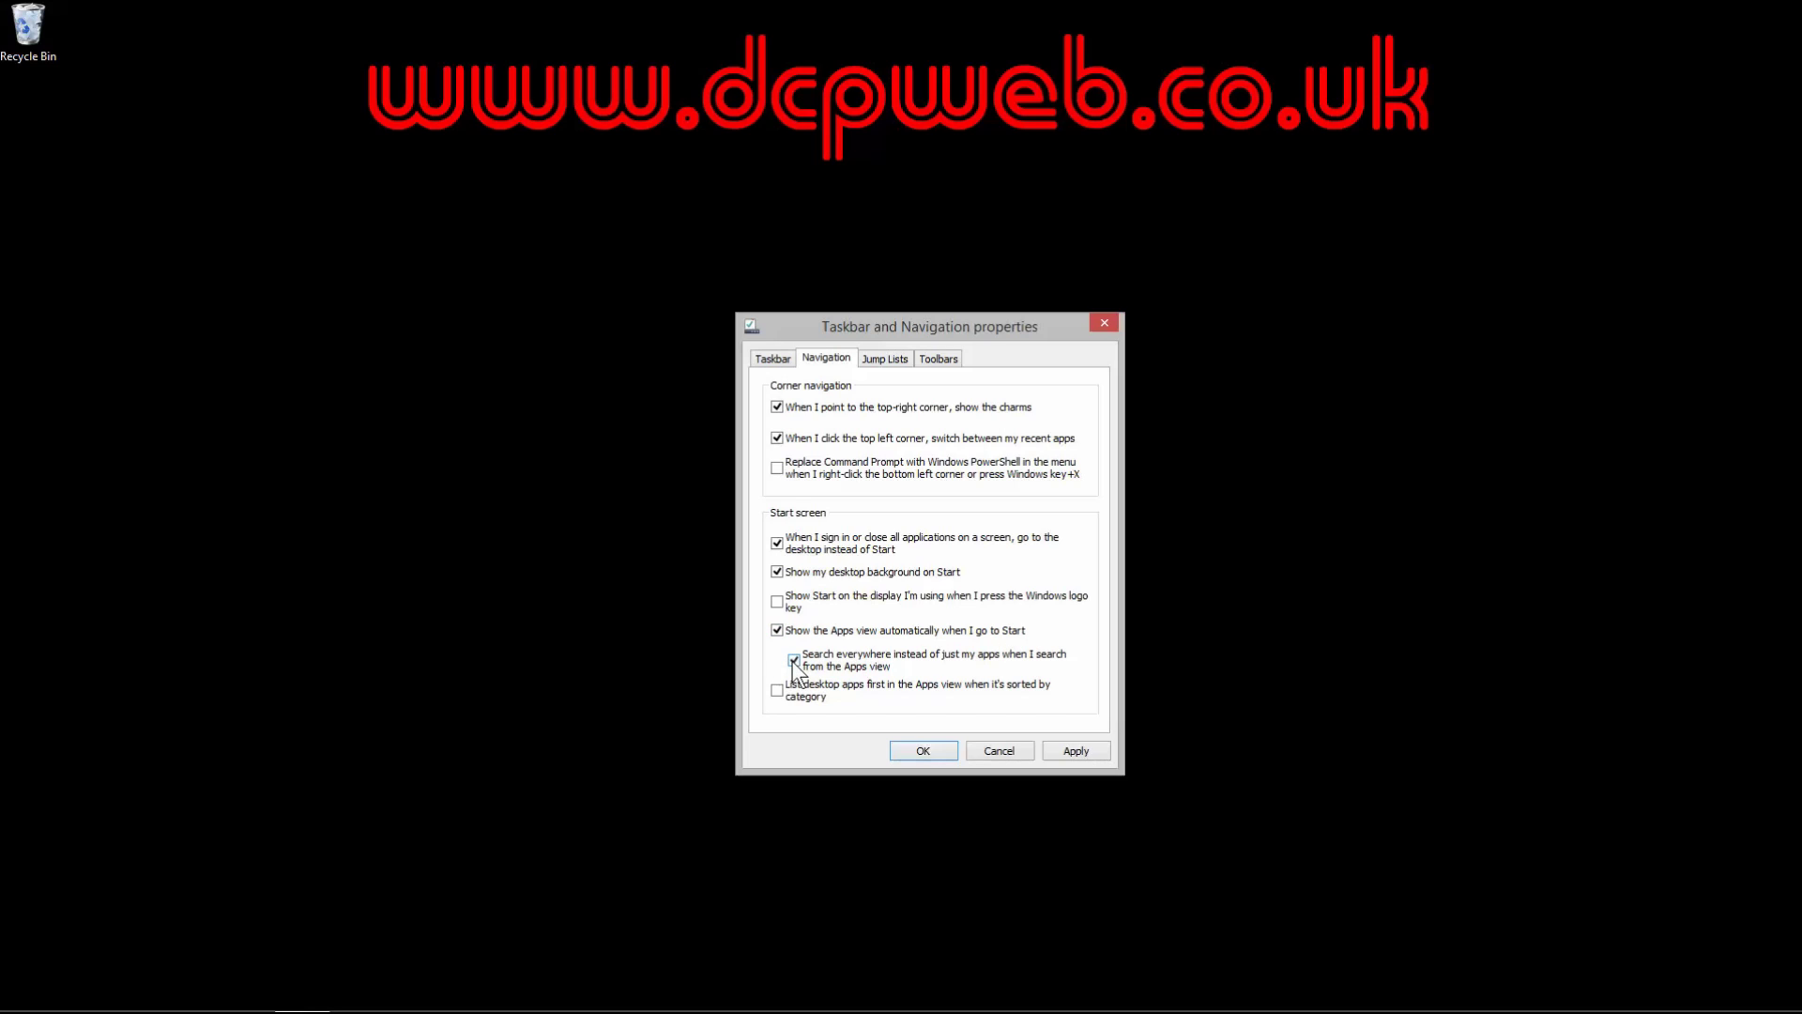
left_click(1089, 747)
left_click(924, 750)
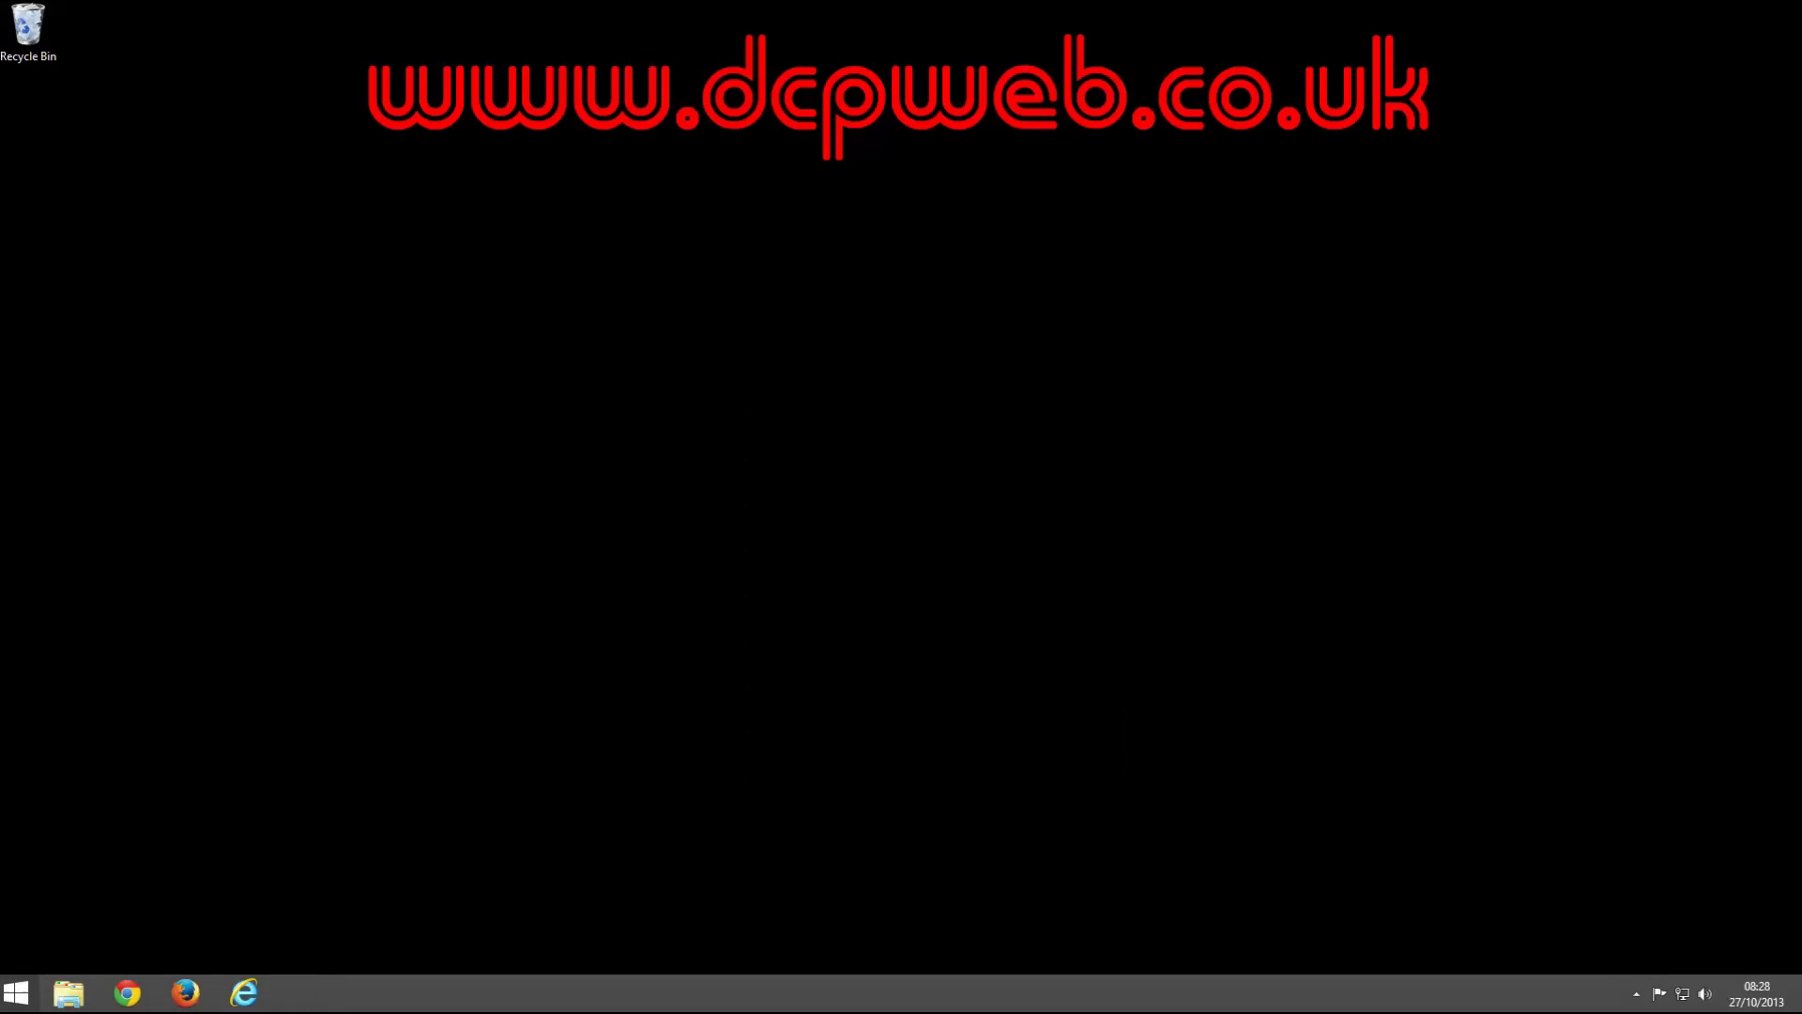
- Open Start a few times to check that it now shows the Apps view, returning to the desktop
left_click(16, 992)
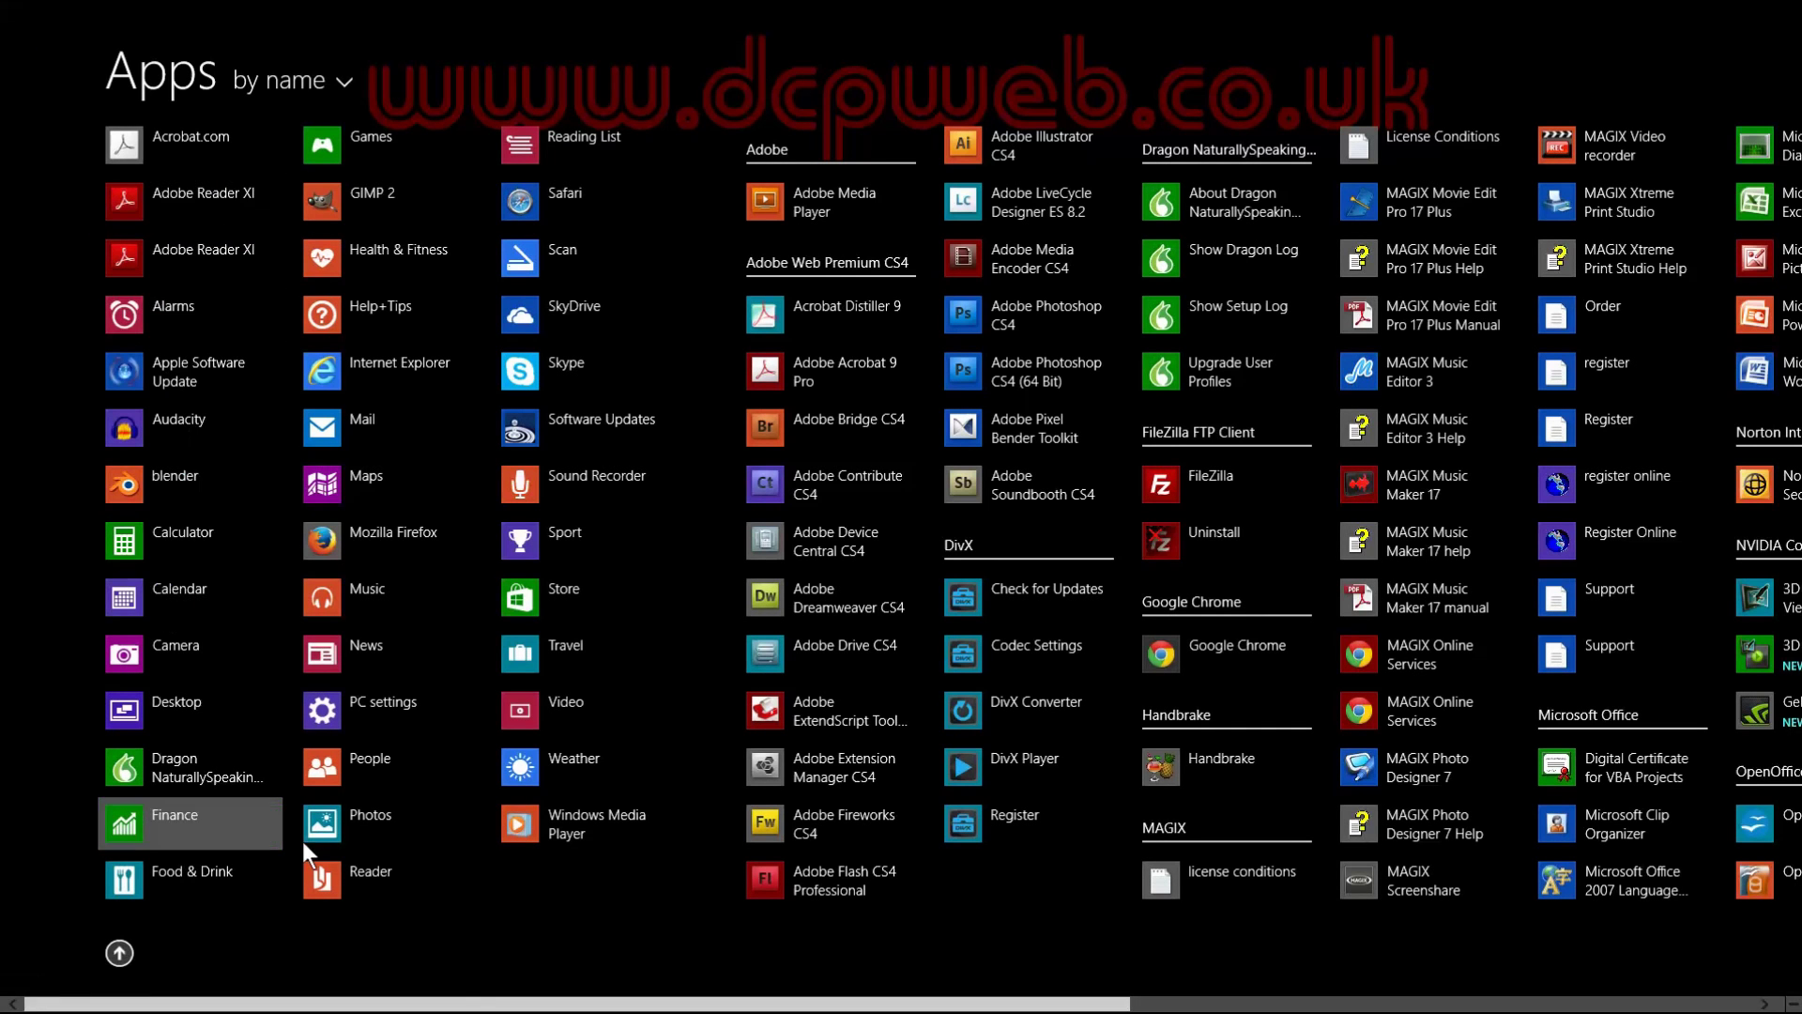
scroll(891, 567, "down", 5)
scroll(891, 567, "up", 5)
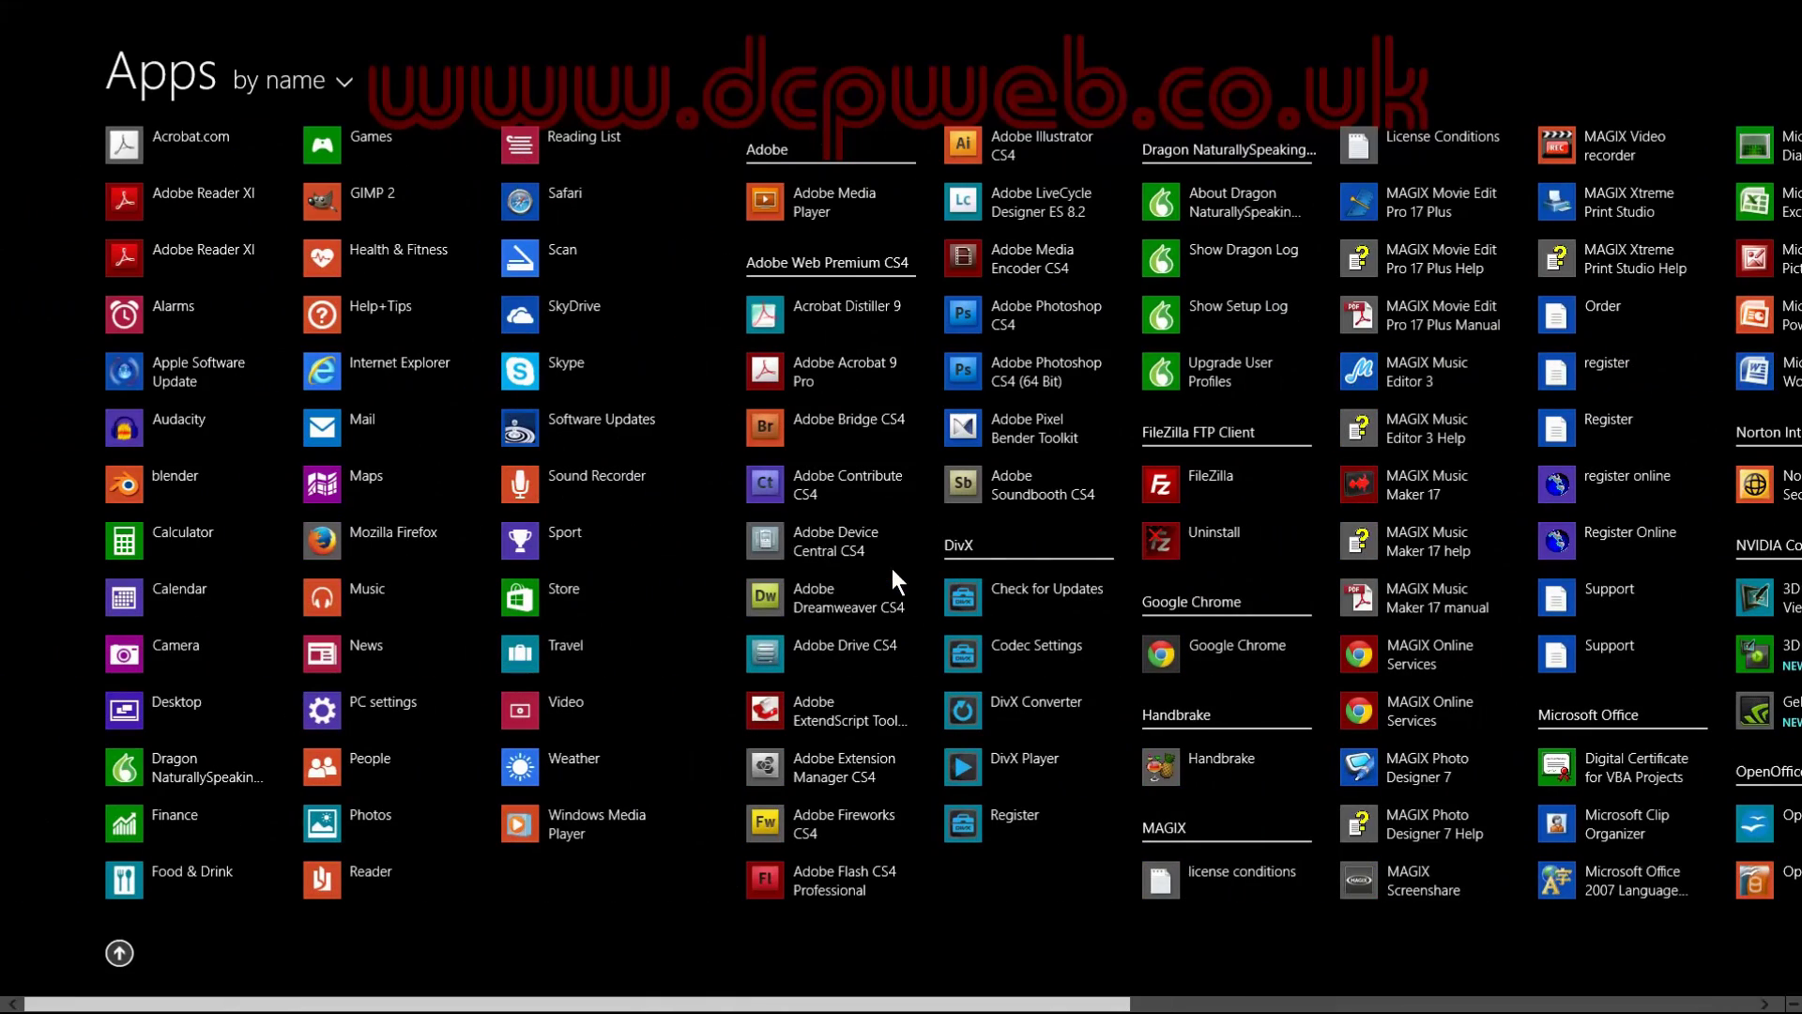
mouse_move(16, 992)
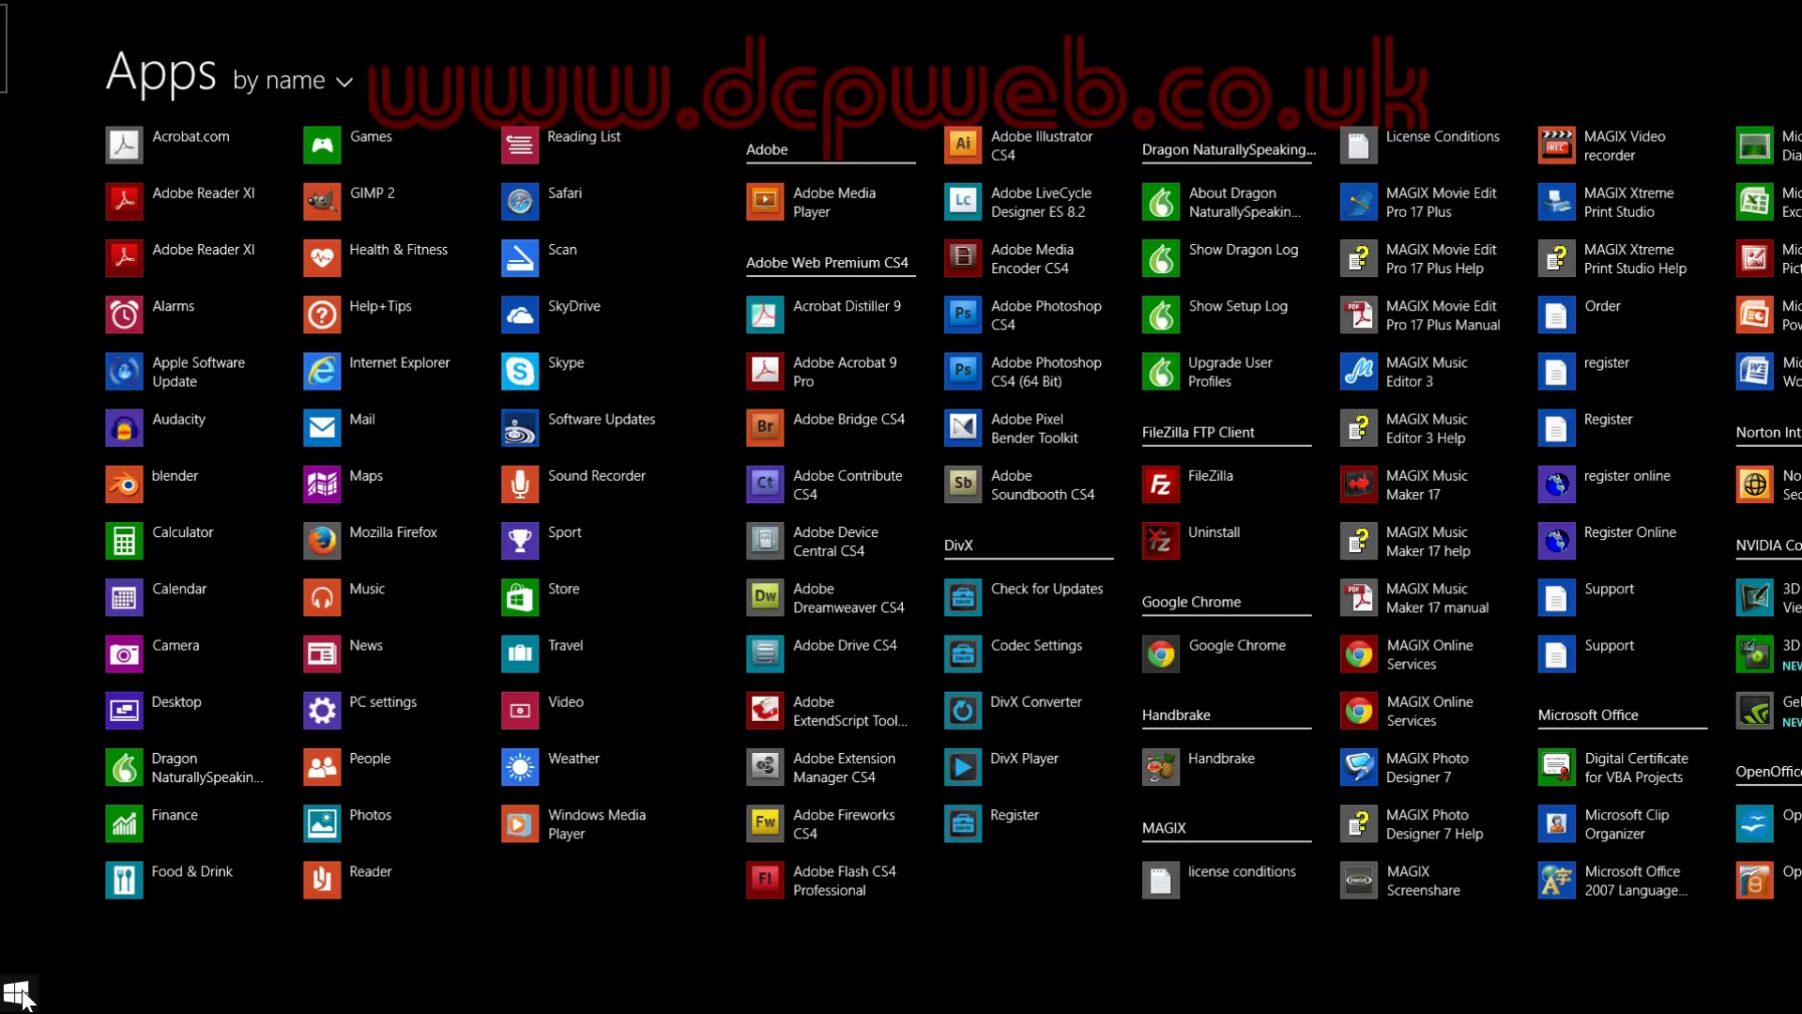
left_click(21, 993)
left_click(22, 993)
left_click(19, 993)
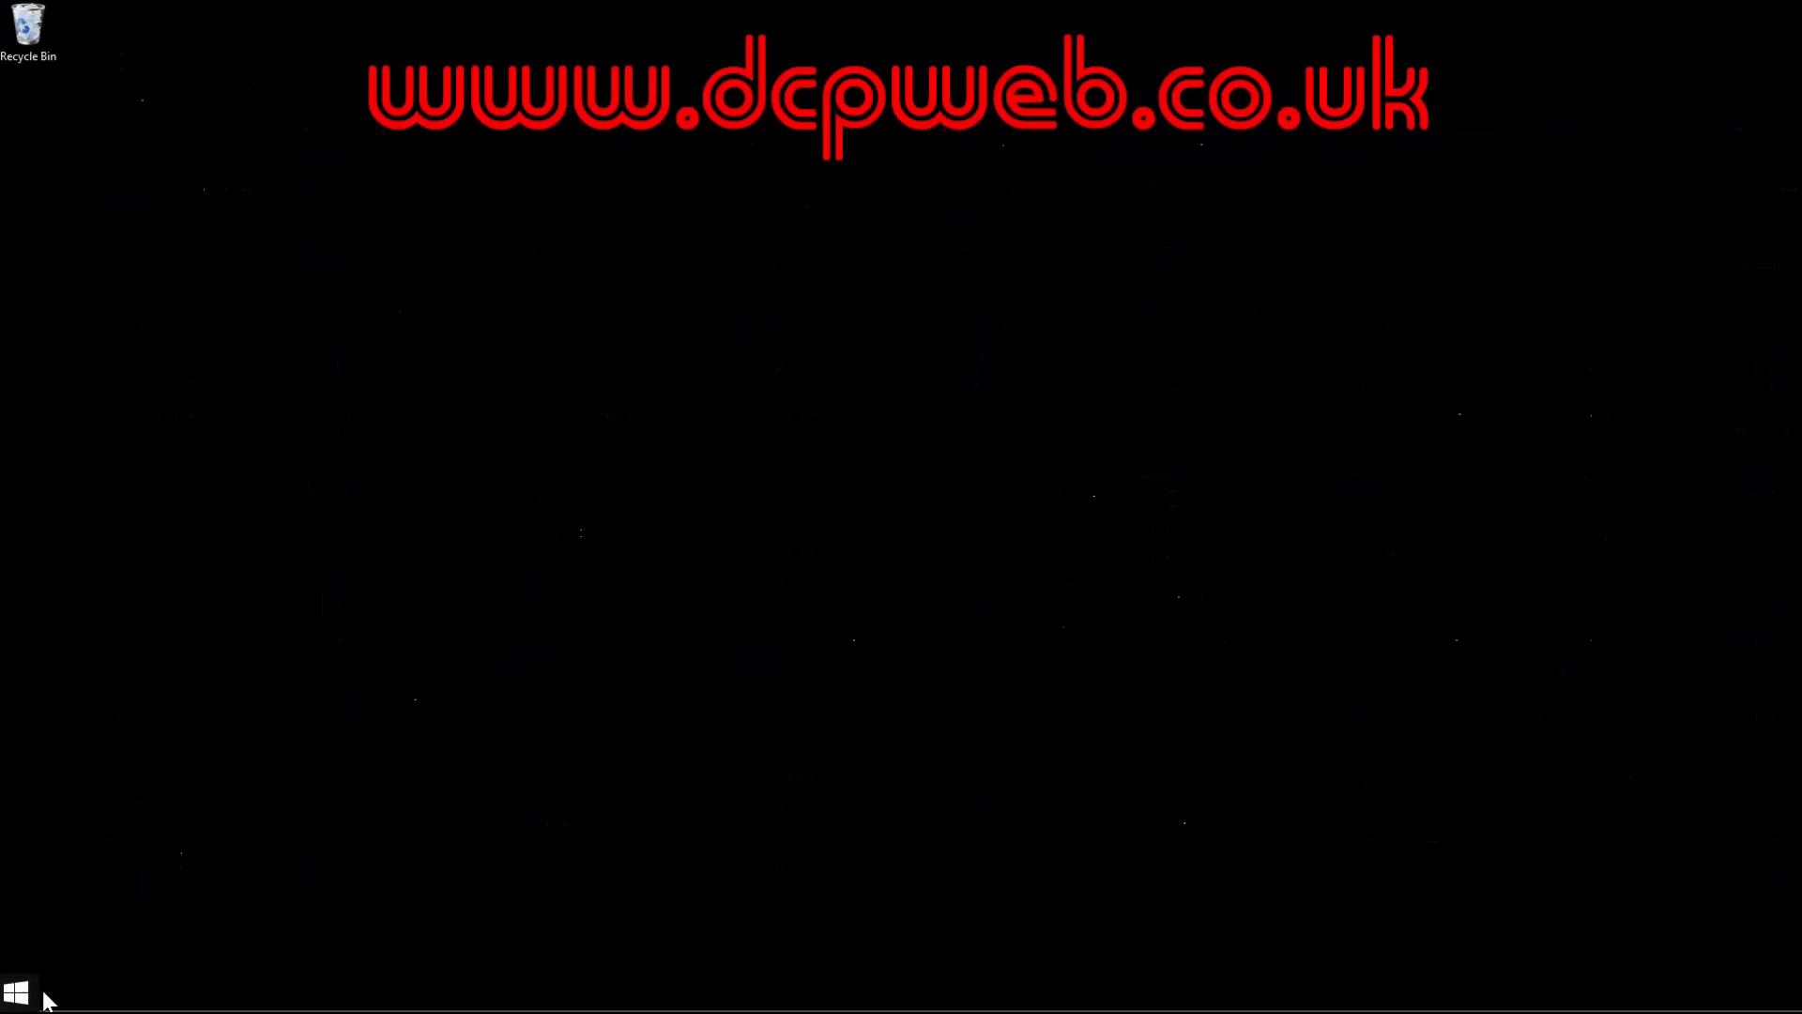
- Untick 'Show the Apps view automatically' in Navigation properties, apply and close
right_click(1030, 1004)
left_click(1070, 987)
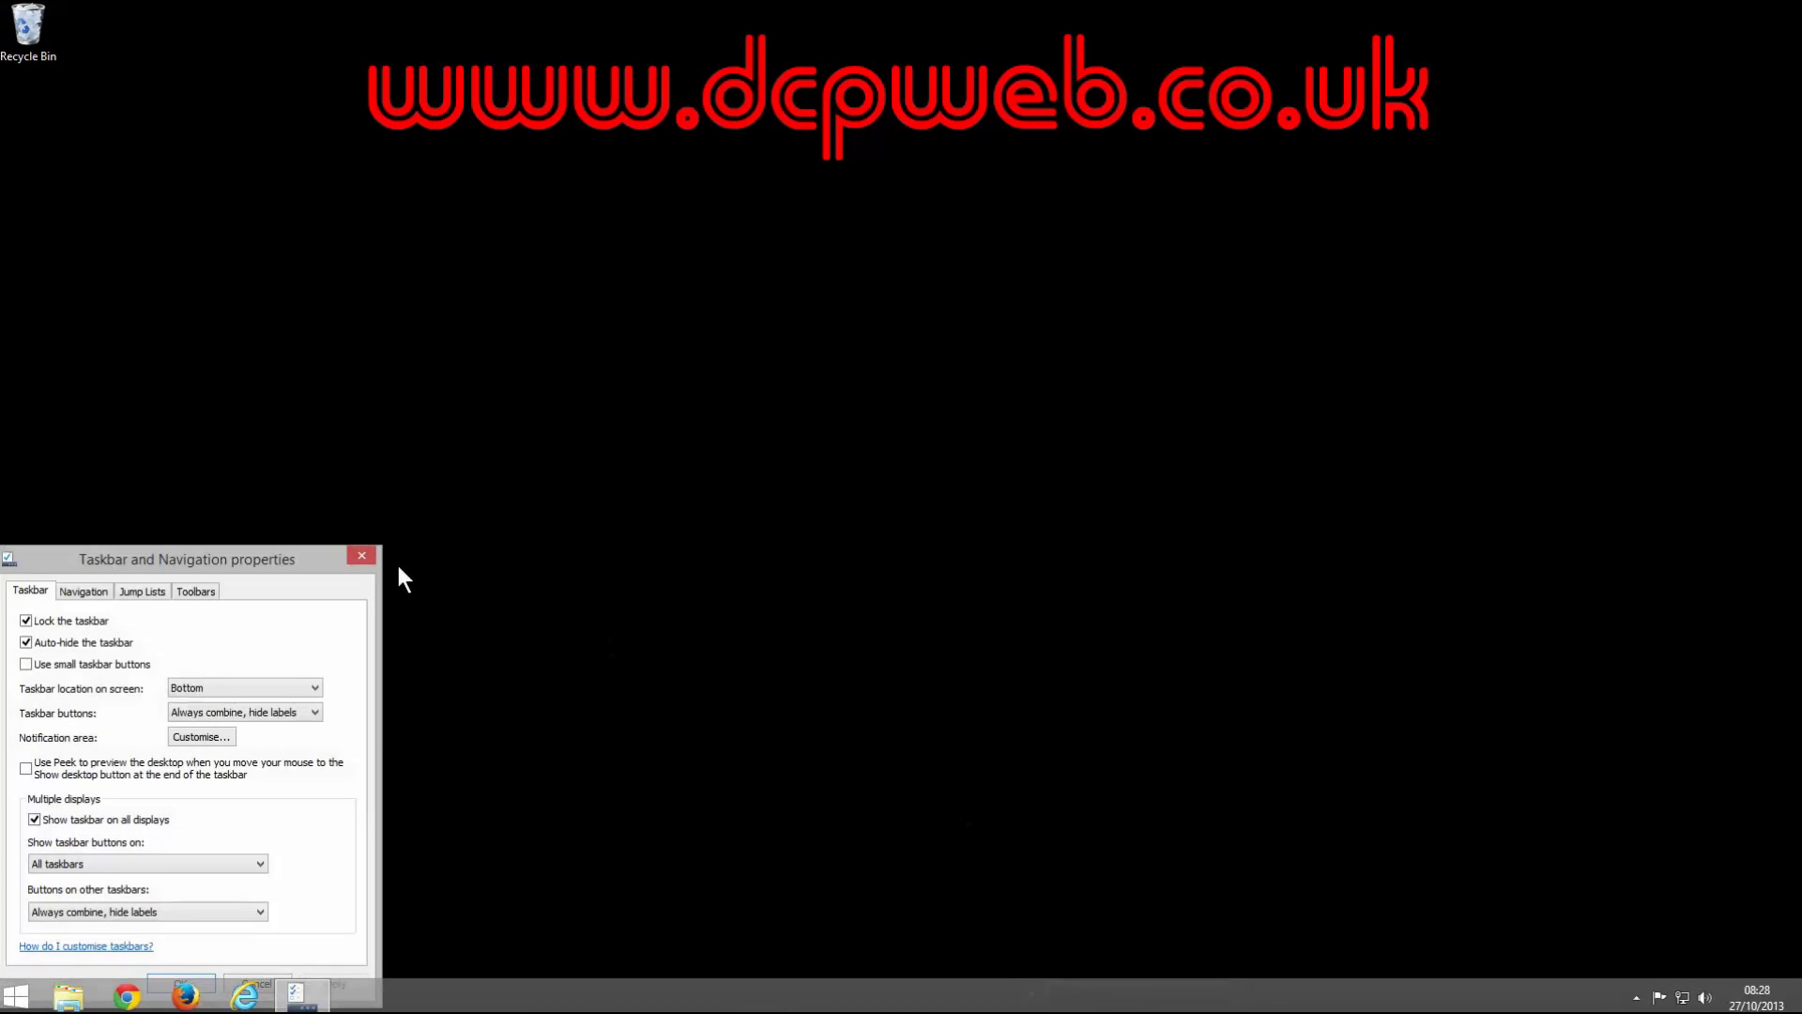
left_click(869, 479)
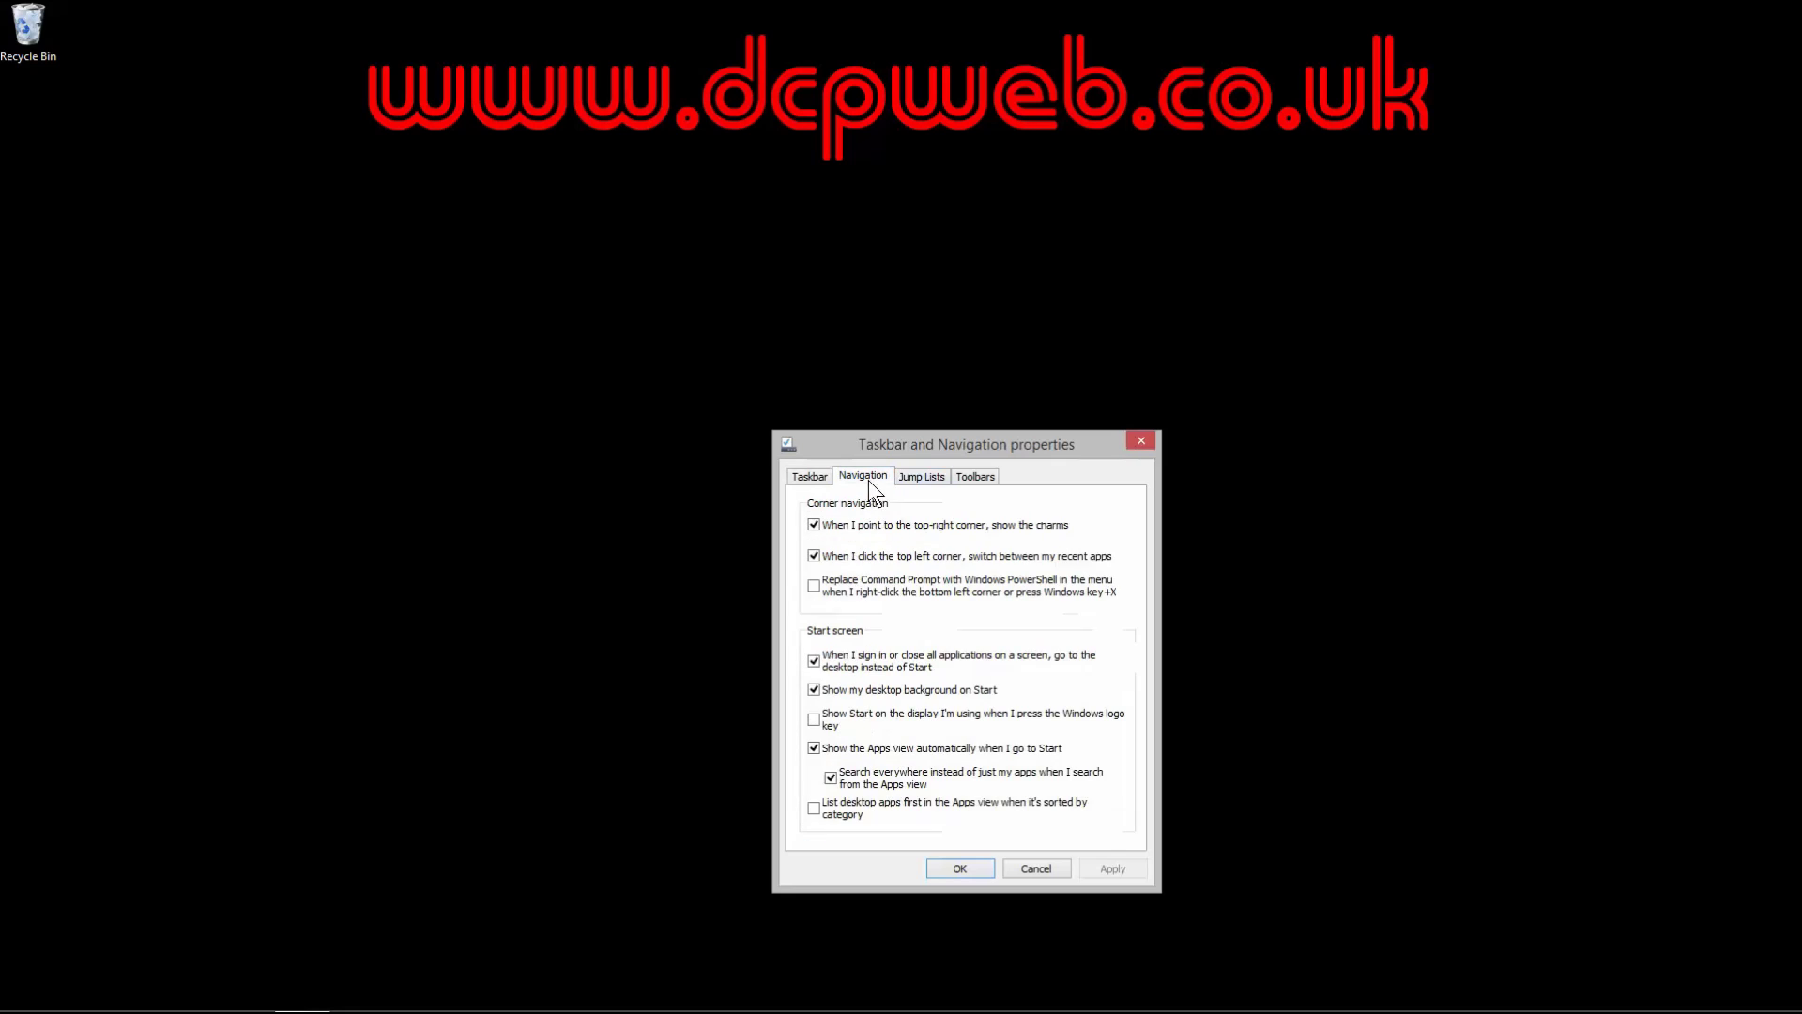
left_click(814, 748)
left_click(1091, 869)
left_click(967, 868)
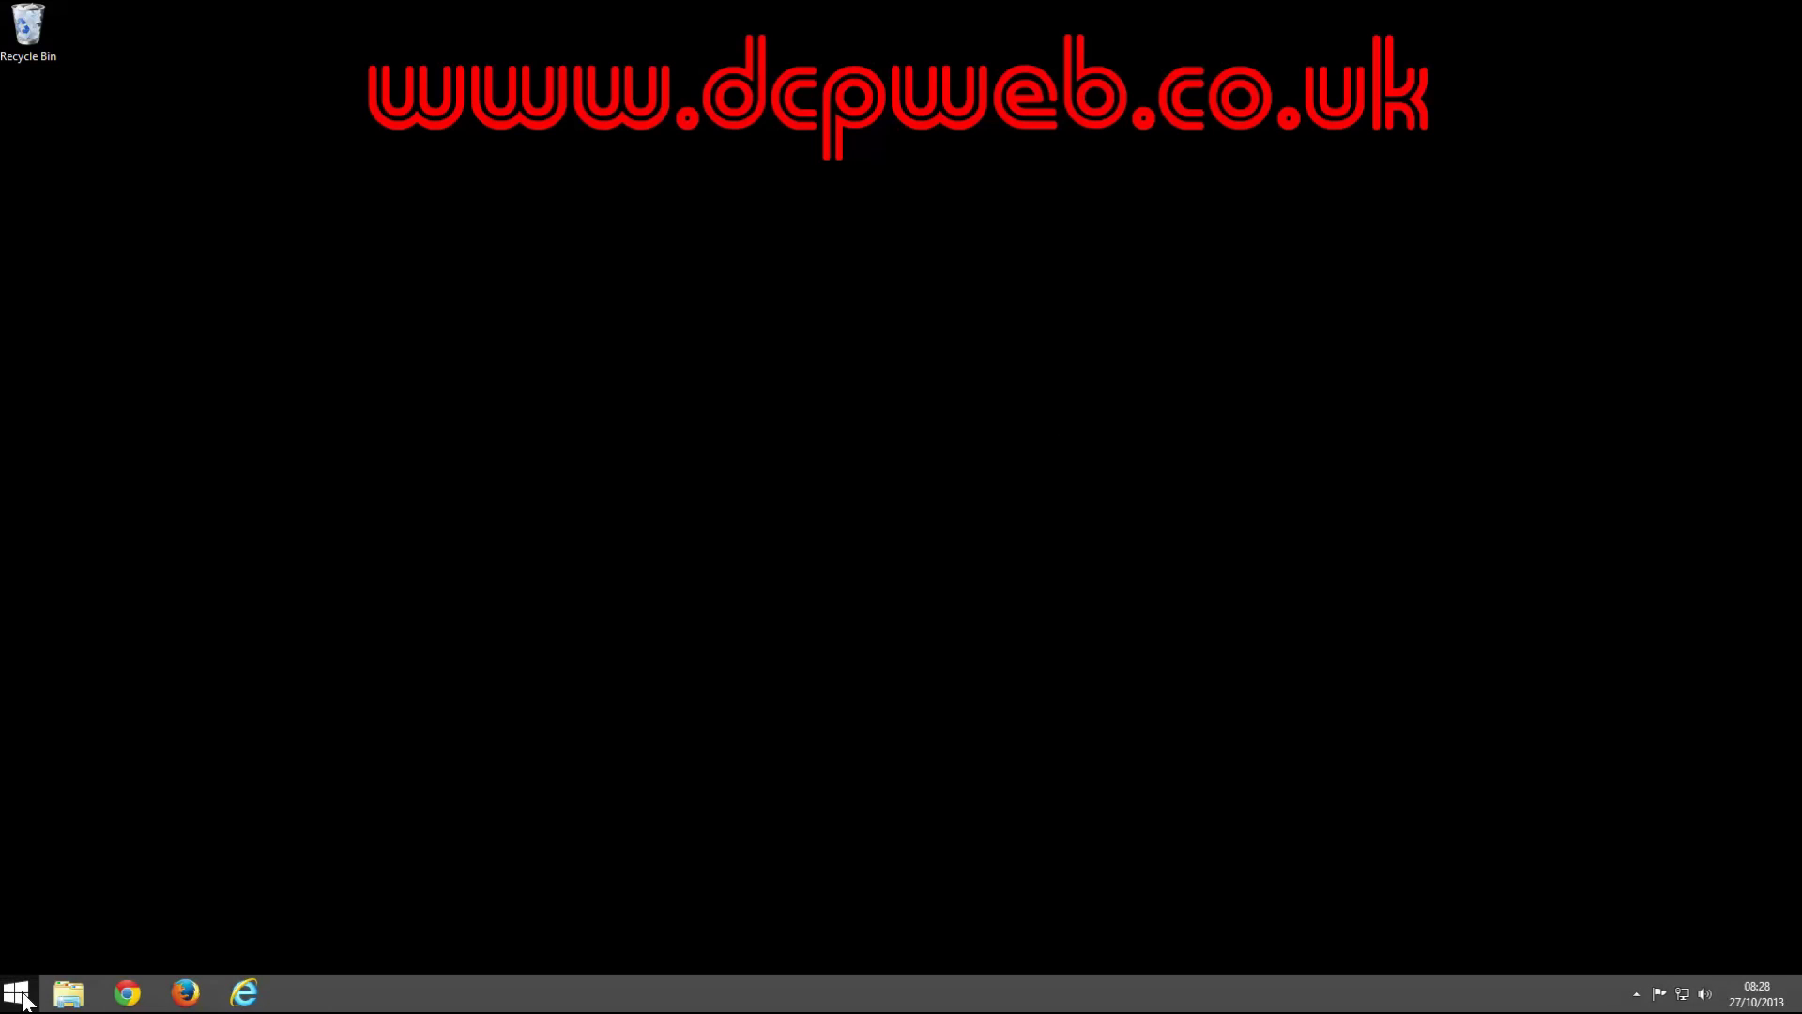
- Open Start to confirm it shows the grouped tiles with Desktop below File Explorer
left_click(19, 993)
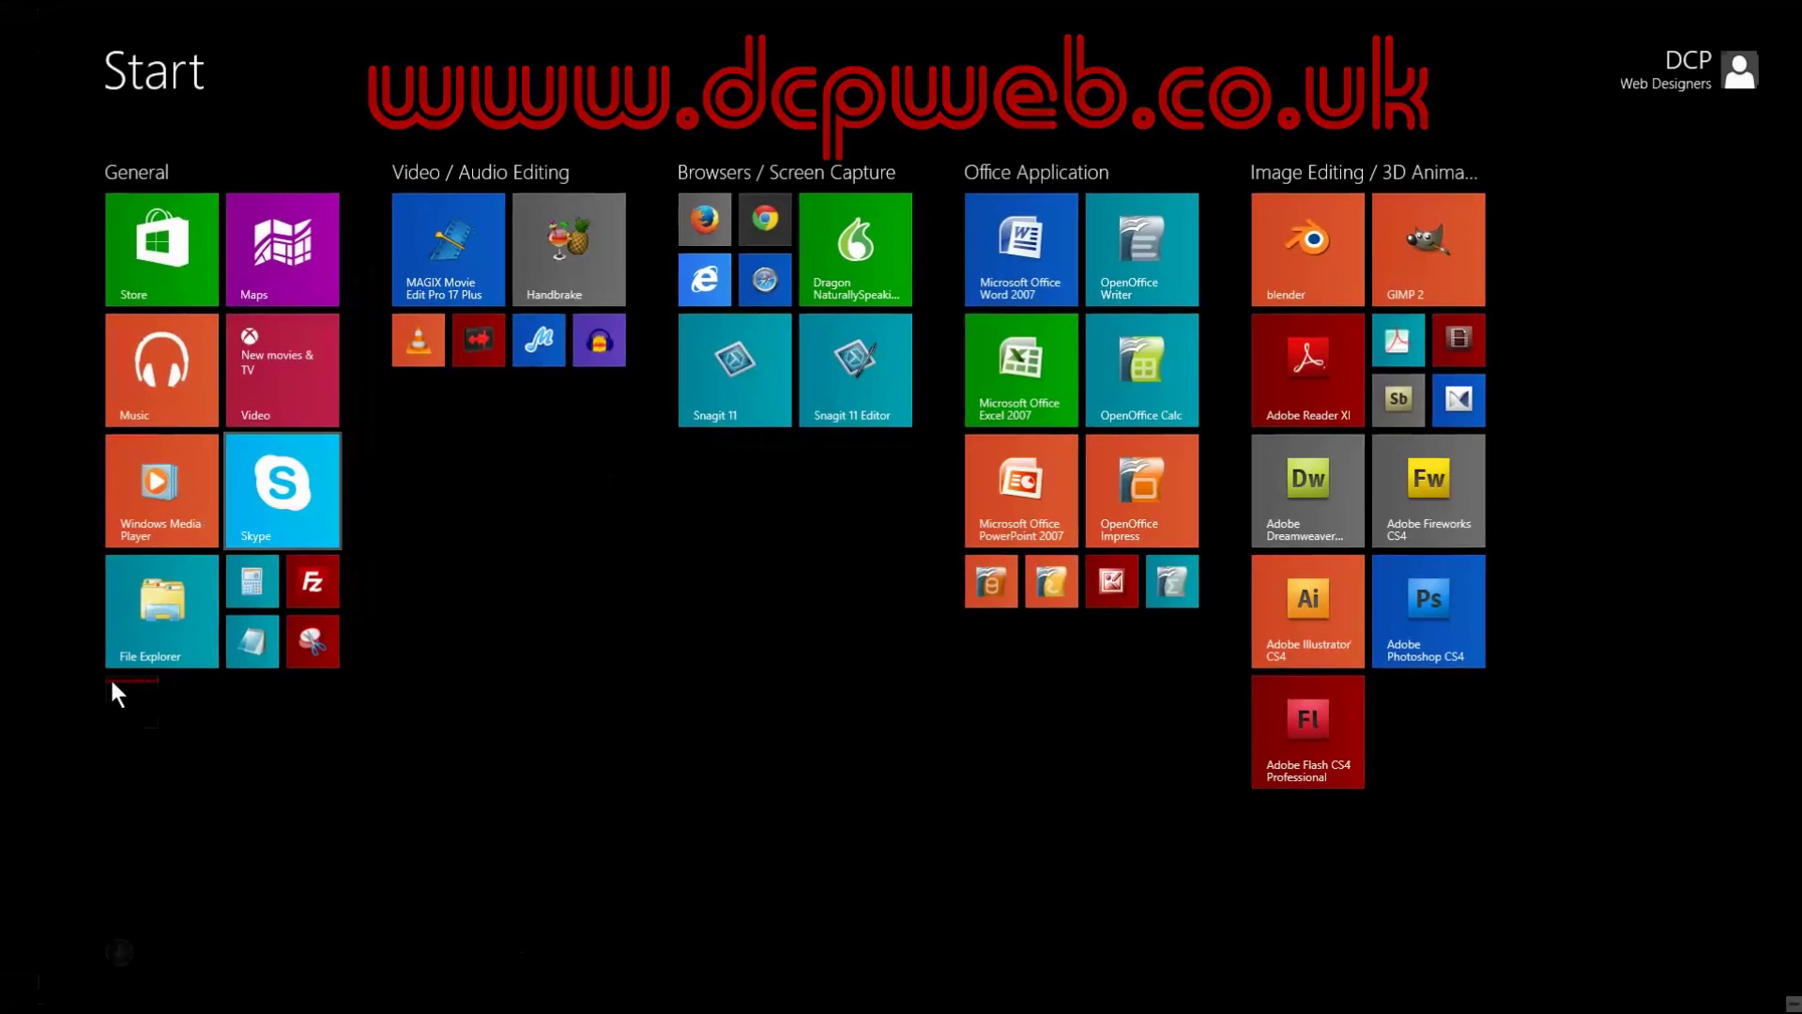